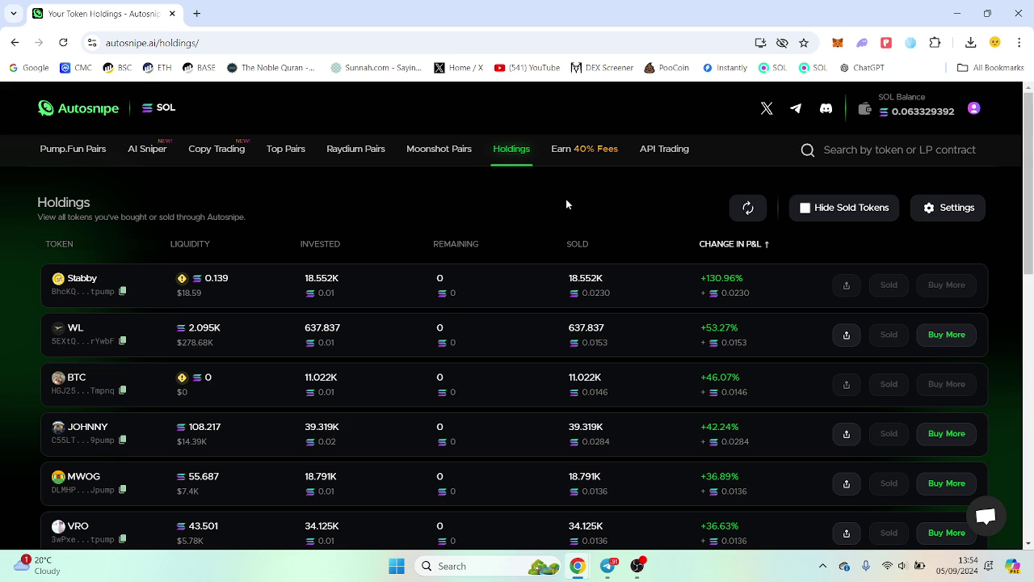
- Deposit 0.01 SOL into the Autosnipe trading wallet and approve it in Phantom
{"action": "scroll", "coordinate": [598, 230], "scroll_direction": "down", "scroll_amount": 3}
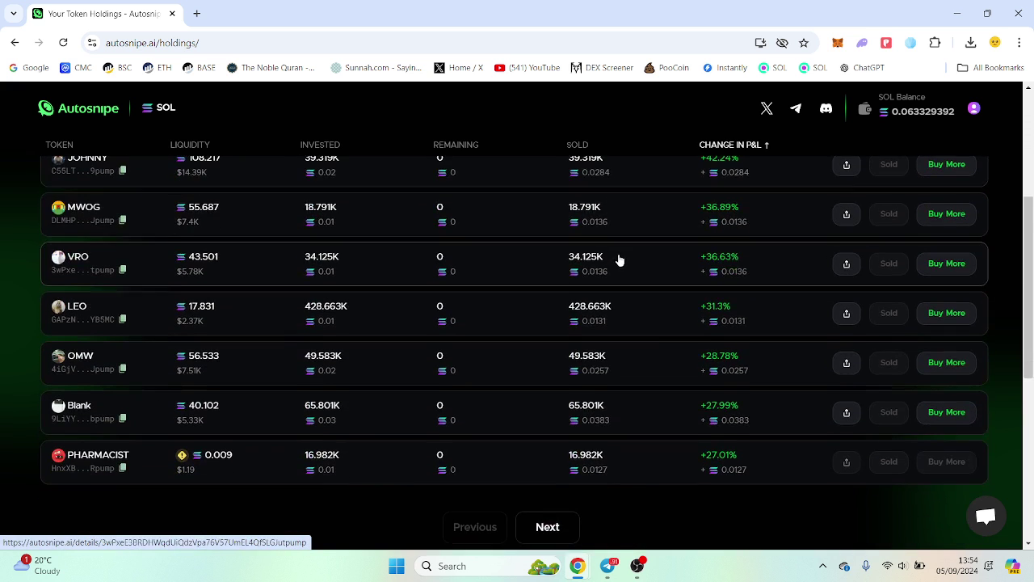
{"action": "scroll", "coordinate": [638, 300], "scroll_direction": "down", "scroll_amount": 1}
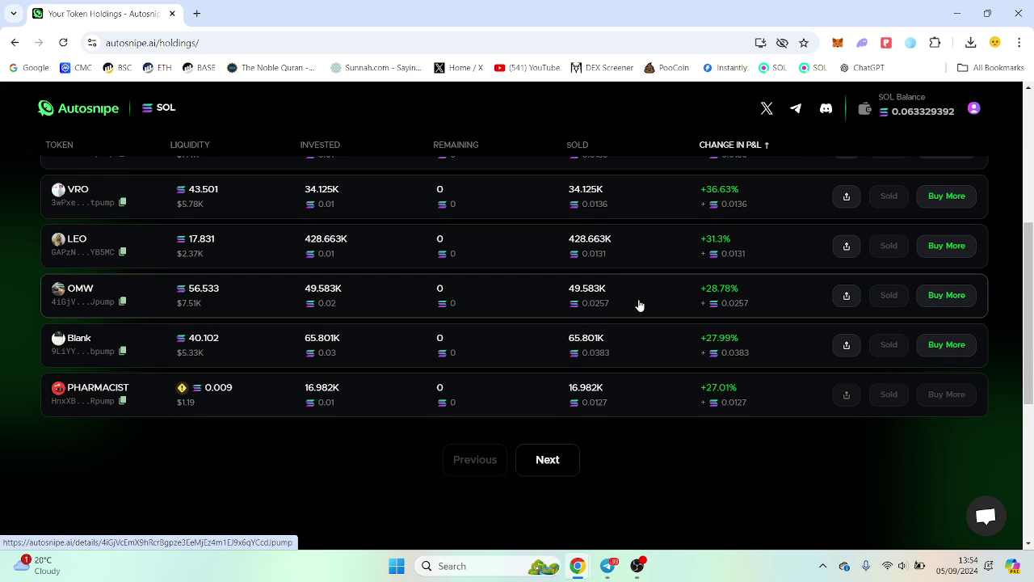
{"action": "scroll", "coordinate": [638, 305], "scroll_direction": "up", "scroll_amount": 5}
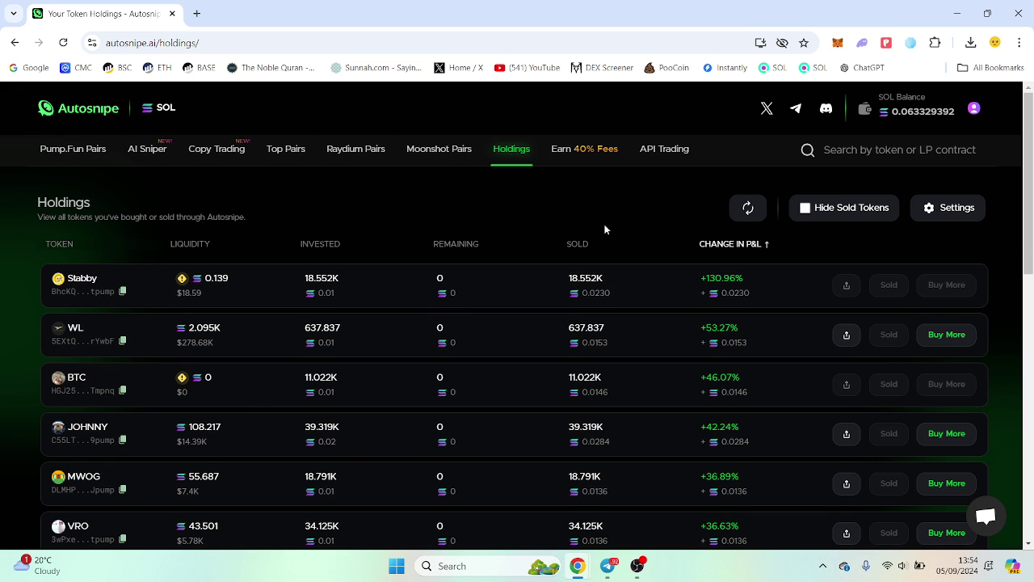
{"action": "scroll", "coordinate": [604, 230], "scroll_direction": "down", "scroll_amount": 5}
{"action": "scroll", "coordinate": [709, 415], "scroll_direction": "up", "scroll_amount": 5}
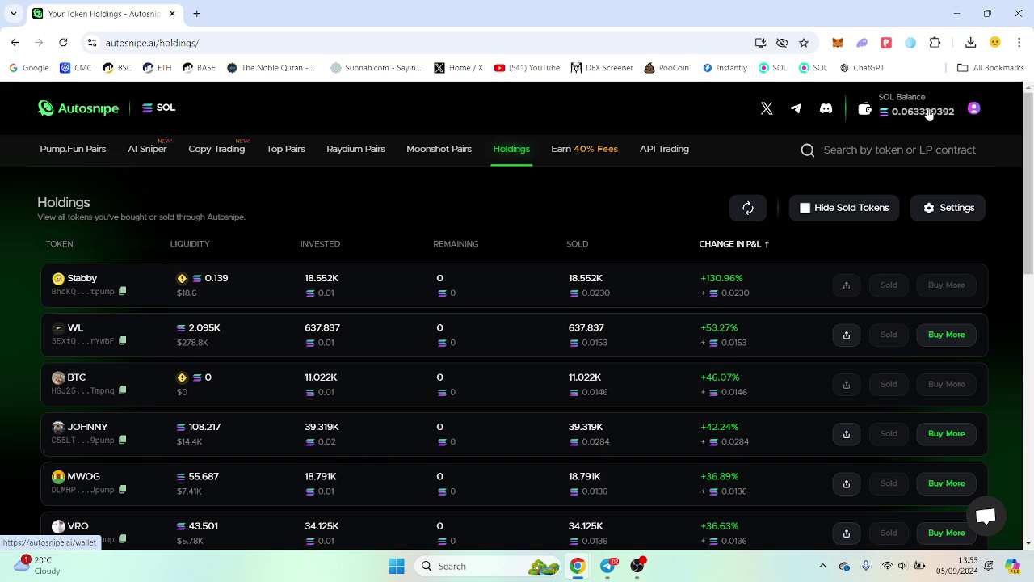
{"action": "left_click", "coordinate": [928, 116]}
{"action": "scroll", "coordinate": [727, 259], "scroll_direction": "down", "scroll_amount": 2}
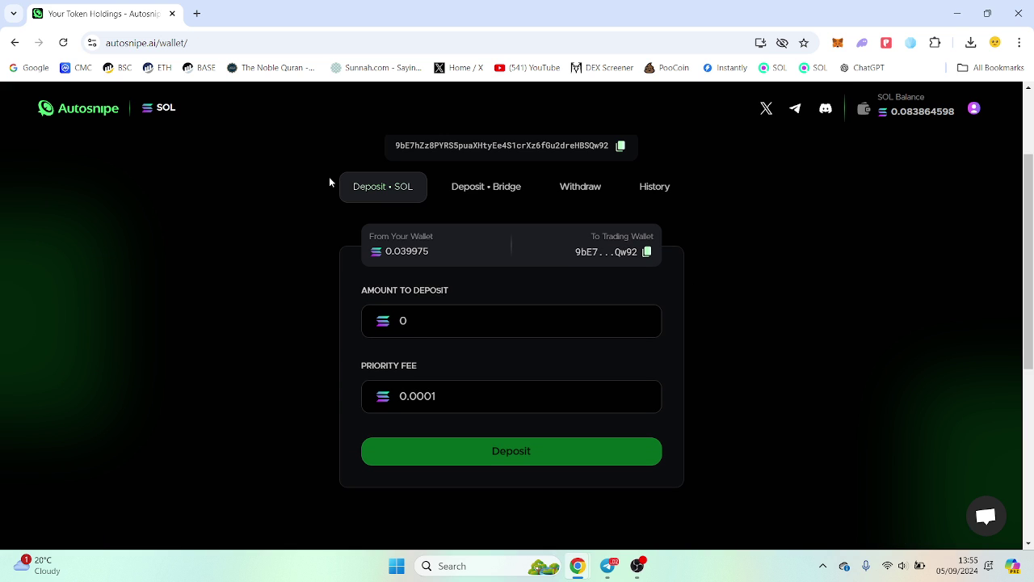
{"action": "left_click", "coordinate": [425, 332]}
{"action": "type", "text": ".01"}
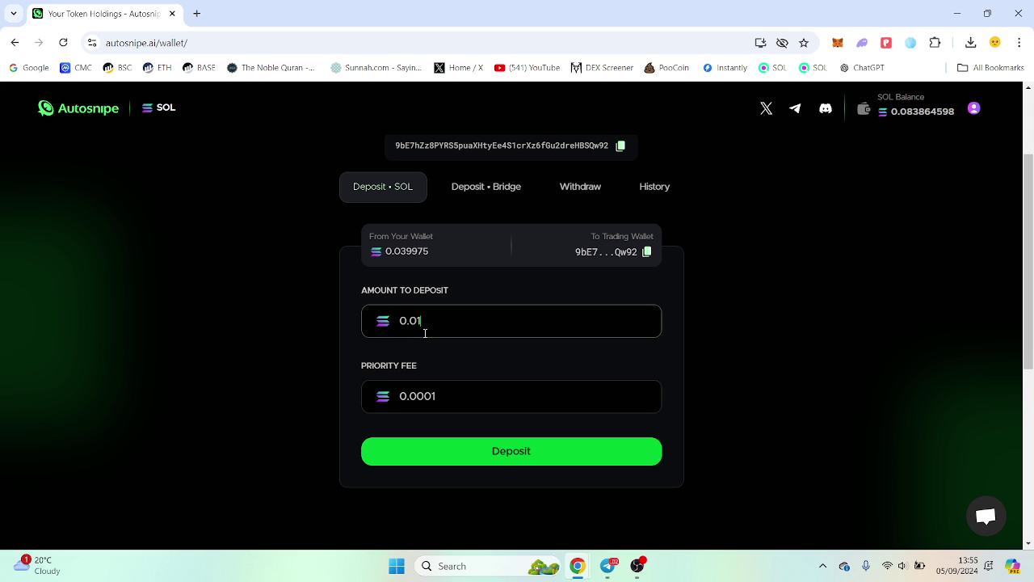
{"action": "left_click", "coordinate": [510, 454]}
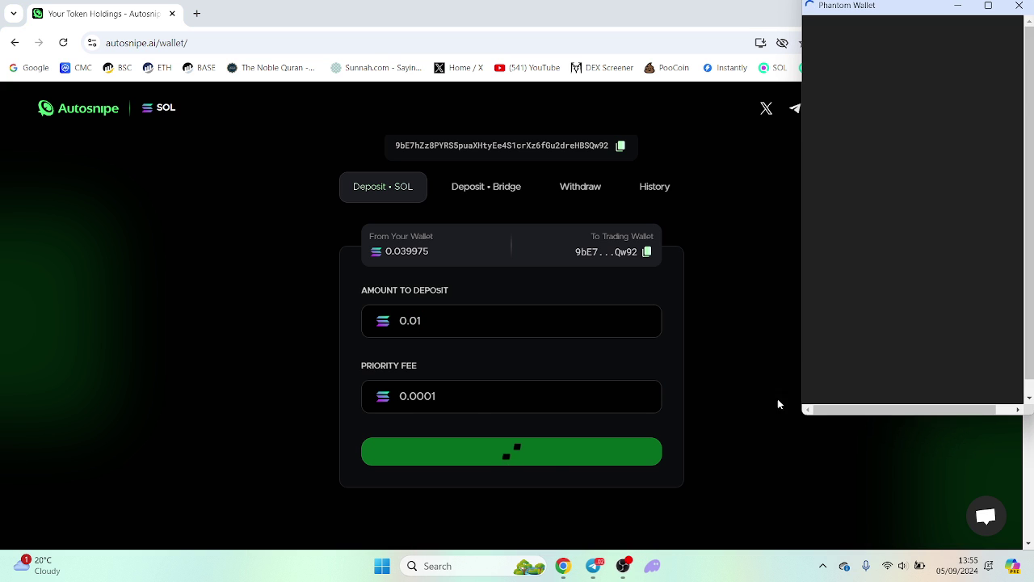
{"action": "left_click", "coordinate": [992, 389]}
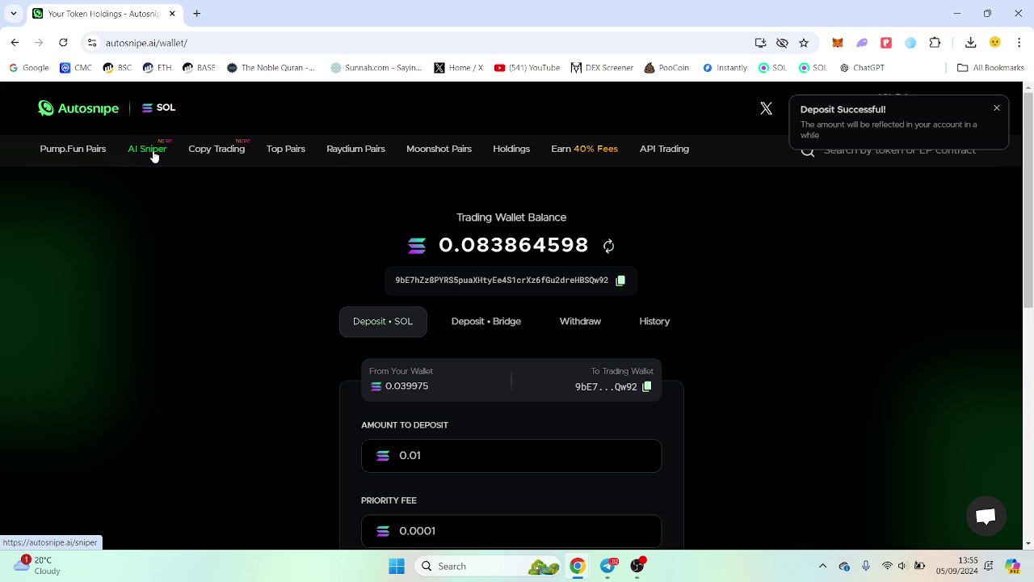
- Browse the Pump.Fun, Top and Raydium pairs lists
{"action": "left_click", "coordinate": [67, 150]}
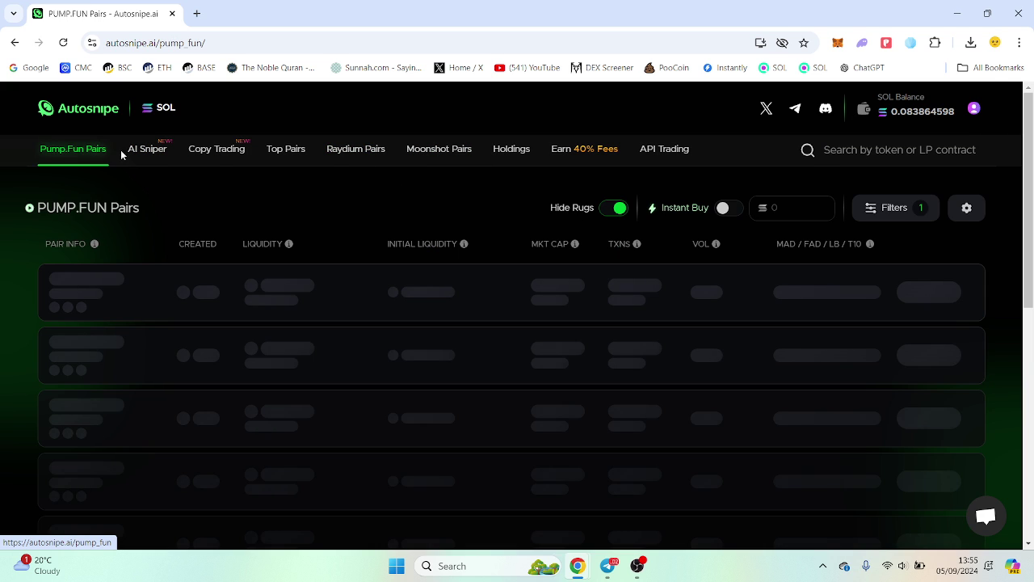
{"action": "left_click", "coordinate": [287, 152]}
{"action": "left_click", "coordinate": [347, 152]}
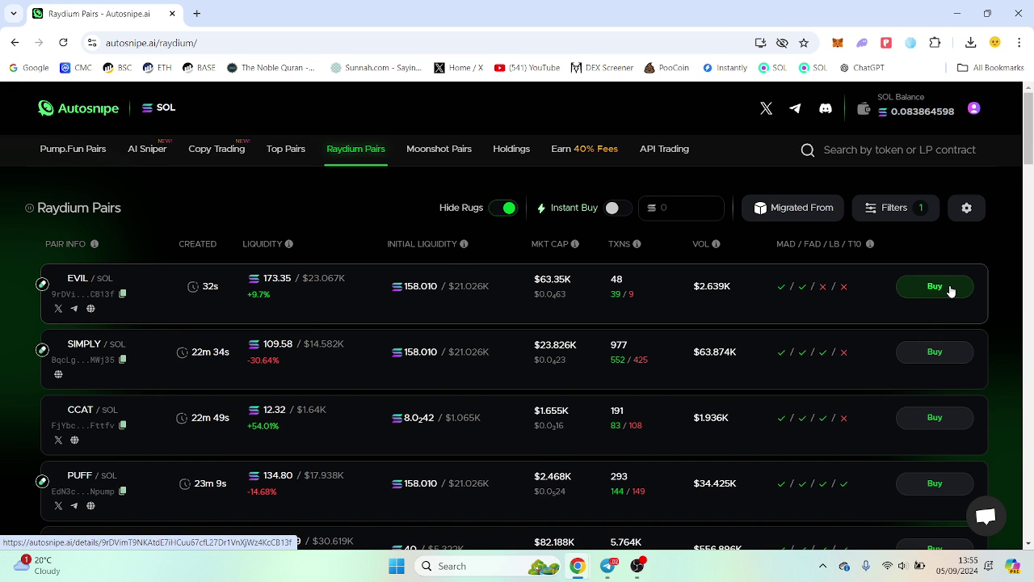
- Open AI Sniper and filter to the activated snipers: Risky, RISKY and Top trending 5 mins
{"action": "left_click", "coordinate": [147, 149]}
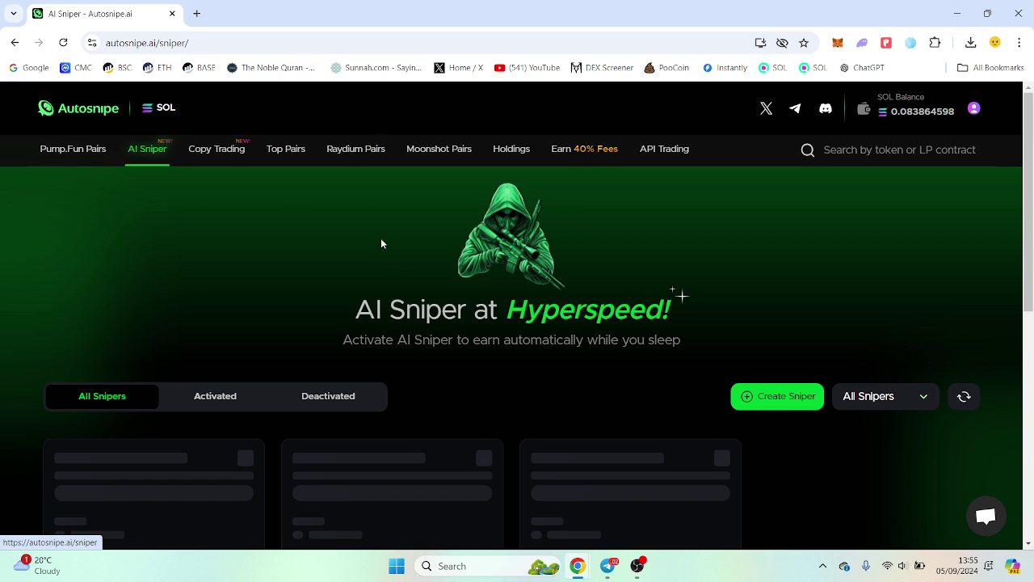
{"action": "scroll", "coordinate": [414, 252], "scroll_direction": "down", "scroll_amount": 1}
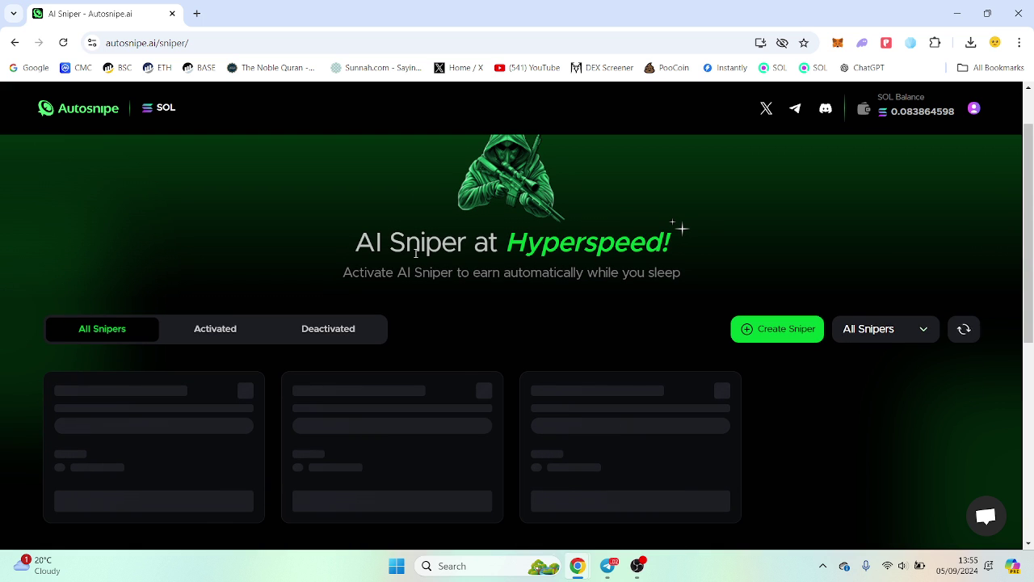
{"action": "left_click", "coordinate": [224, 330]}
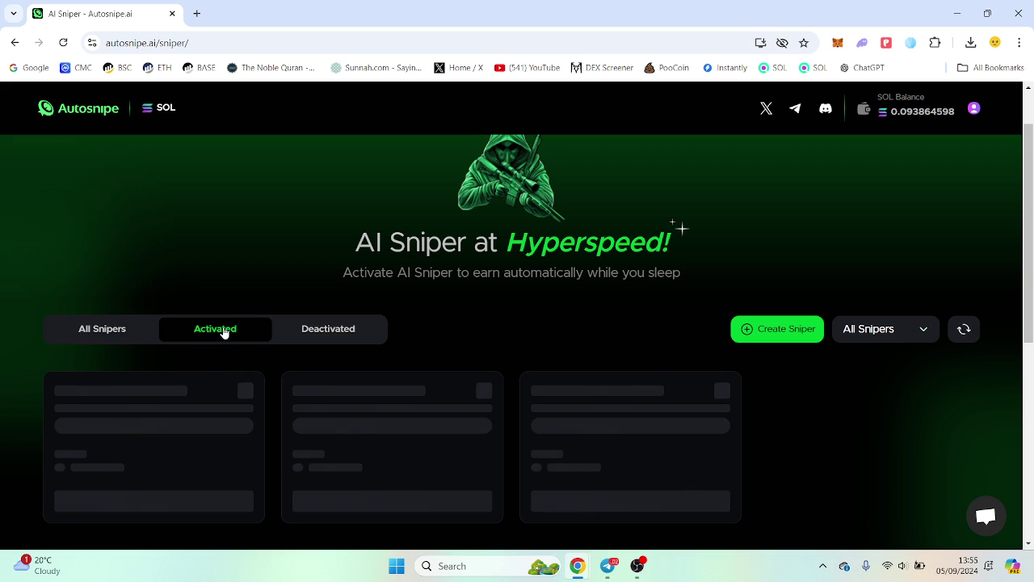
{"action": "scroll", "coordinate": [485, 270], "scroll_direction": "down", "scroll_amount": 2}
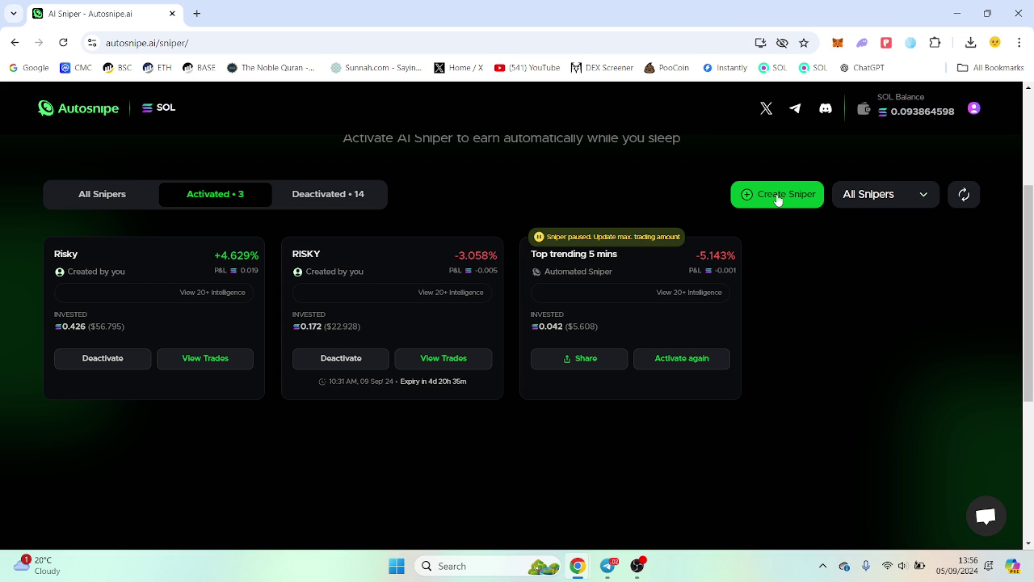
- Start a new sniper named 'Safe' with minimum liquidity 25
{"action": "left_click", "coordinate": [777, 197]}
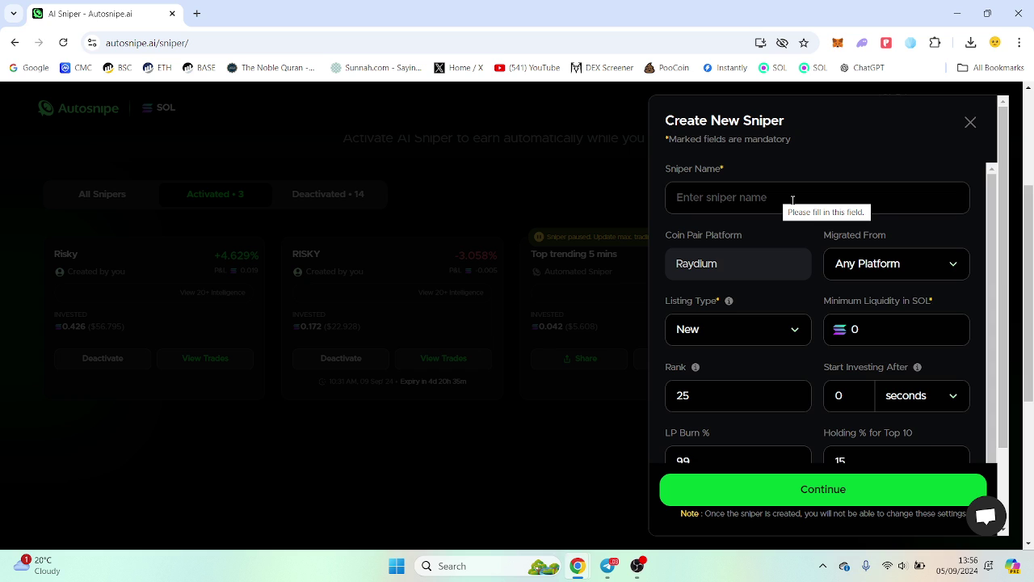
{"action": "left_click", "coordinate": [792, 200]}
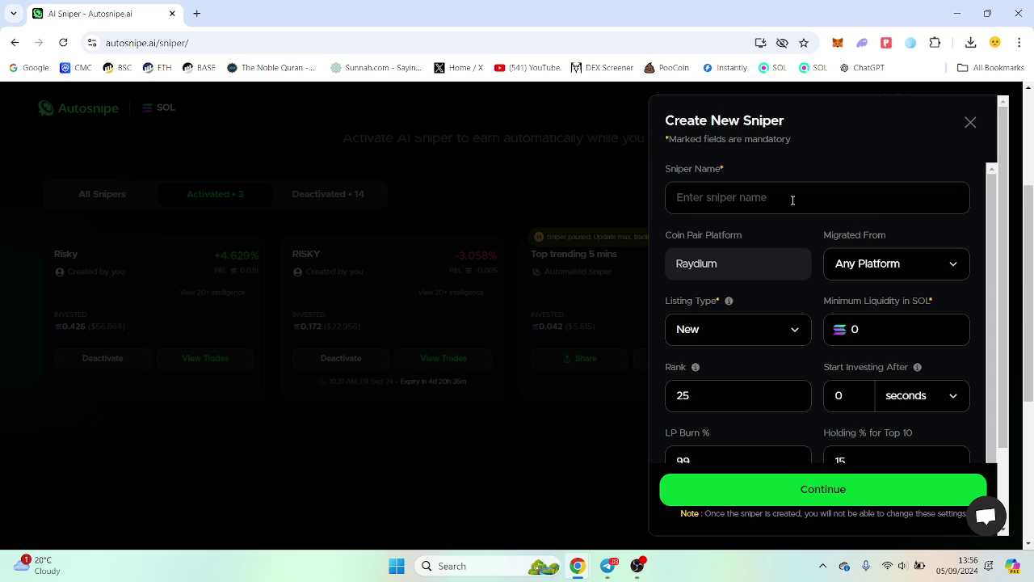
{"action": "type", "text": "Safe"}
{"action": "scroll", "coordinate": [797, 205], "scroll_direction": "down", "scroll_amount": 1}
{"action": "double_click", "coordinate": [852, 261]}
{"action": "type", "text": "1"}
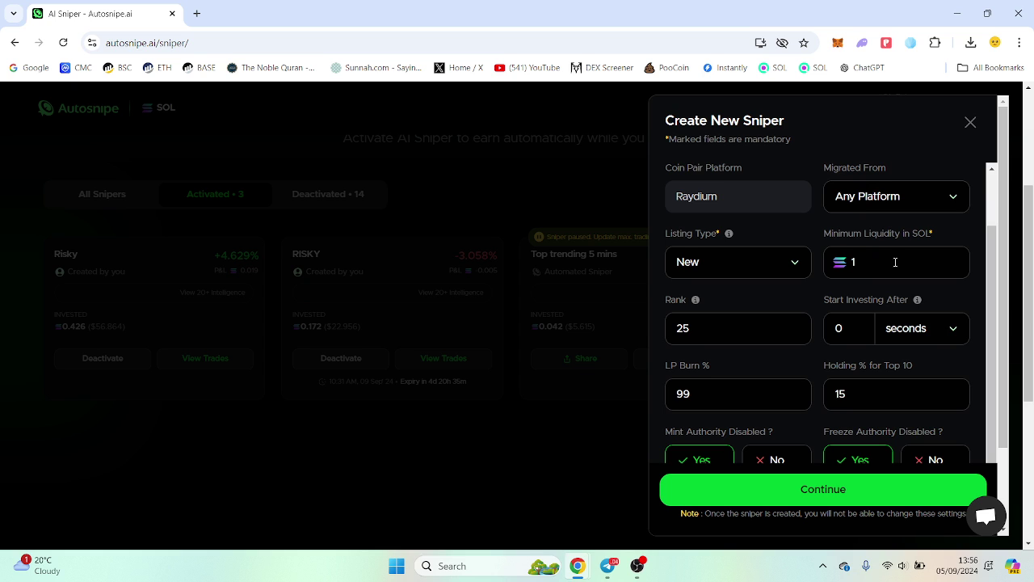
{"action": "key", "text": "BackSpace"}
{"action": "type", "text": "25"}
- Keep the listing type as New and set the rank to 250
{"action": "left_click", "coordinate": [772, 265]}
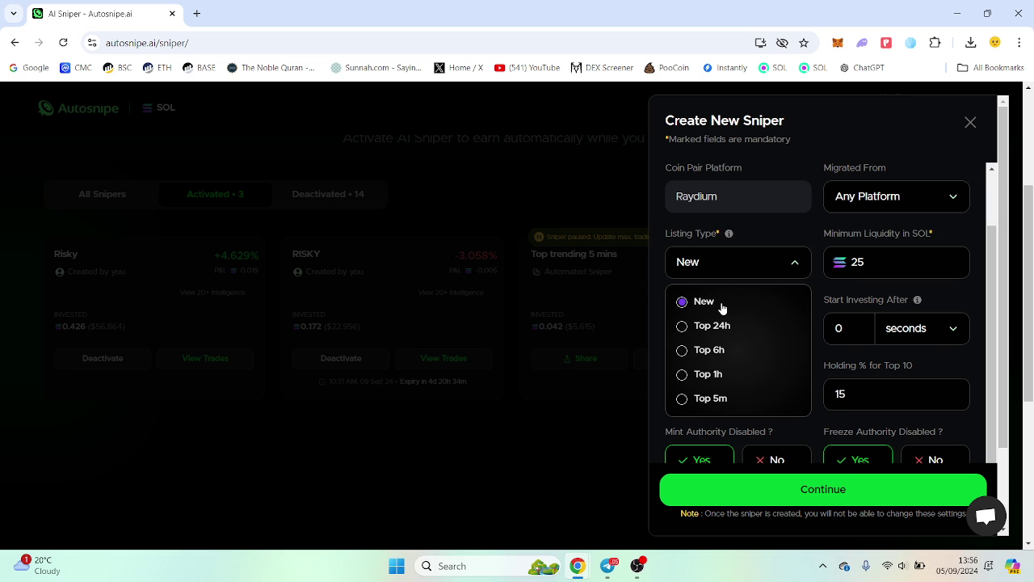
{"action": "left_click", "coordinate": [779, 226]}
{"action": "scroll", "coordinate": [782, 230], "scroll_direction": "down", "scroll_amount": 1}
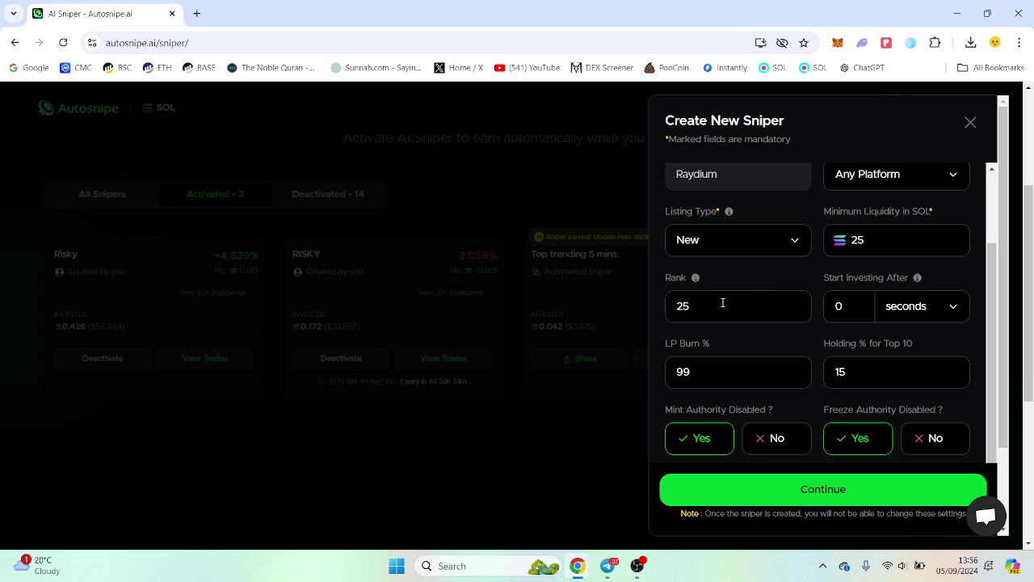
{"action": "left_click_drag", "start_coordinate": [720, 303], "coordinate": [675, 305]}
{"action": "type", "text": "250"}
- Leave LP burn unchanged and set the top-10 holding percentage to 20
{"action": "scroll", "coordinate": [736, 277], "scroll_direction": "down", "scroll_amount": 1}
{"action": "scroll", "coordinate": [738, 297], "scroll_direction": "down", "scroll_amount": 1}
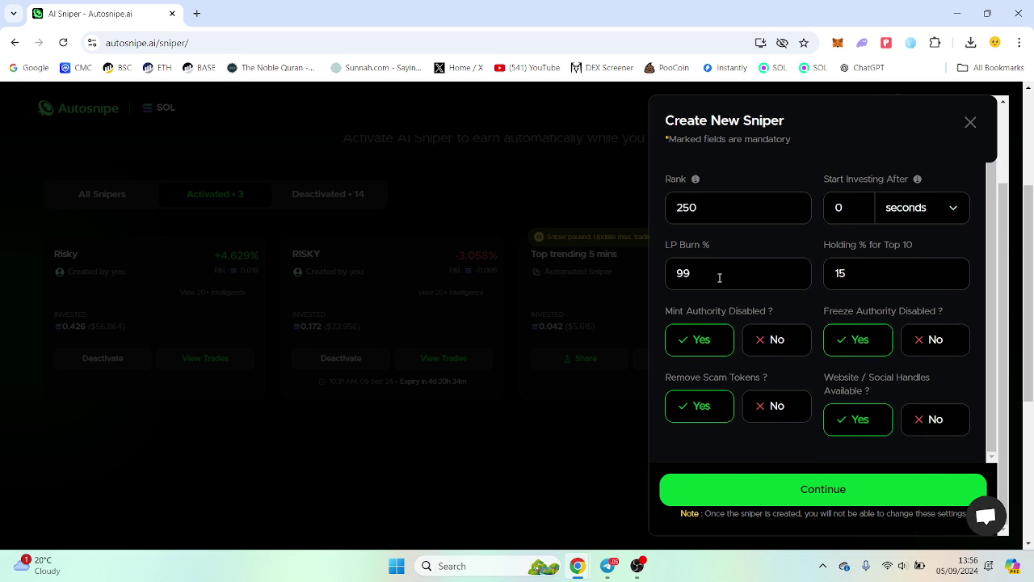
{"action": "left_click_drag", "start_coordinate": [716, 275], "coordinate": [675, 276]}
{"action": "left_click", "coordinate": [737, 251]}
{"action": "left_click_drag", "start_coordinate": [851, 264], "coordinate": [832, 269]}
{"action": "type", "text": "25"}
{"action": "key", "text": "BackSpace"}
{"action": "type", "text": "0"}
- Keep mint/freeze authority disabled and social handles required as Yes, then create the sniper
{"action": "left_click", "coordinate": [777, 340]}
{"action": "left_click", "coordinate": [953, 352]}
{"action": "left_click", "coordinate": [866, 344]}
{"action": "left_click", "coordinate": [698, 340]}
{"action": "left_click", "coordinate": [939, 423]}
{"action": "left_click", "coordinate": [862, 422]}
{"action": "left_click", "coordinate": [931, 422]}
{"action": "left_click", "coordinate": [858, 421]}
{"action": "left_click", "coordinate": [858, 487]}
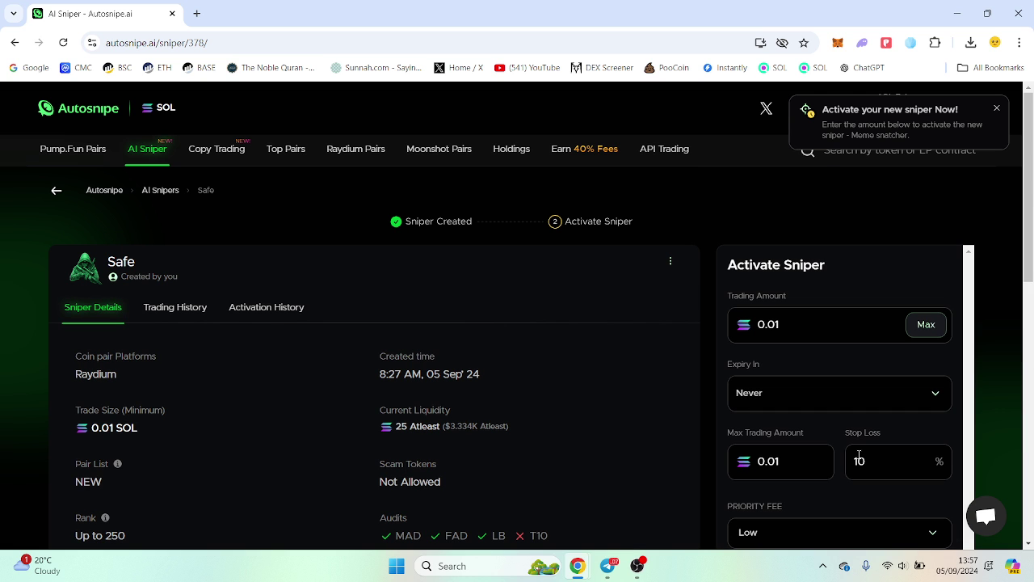
- Change the max trading amount's last digit to 5 and set the stop loss to 20%
{"action": "scroll", "coordinate": [671, 371], "scroll_direction": "down", "scroll_amount": 3}
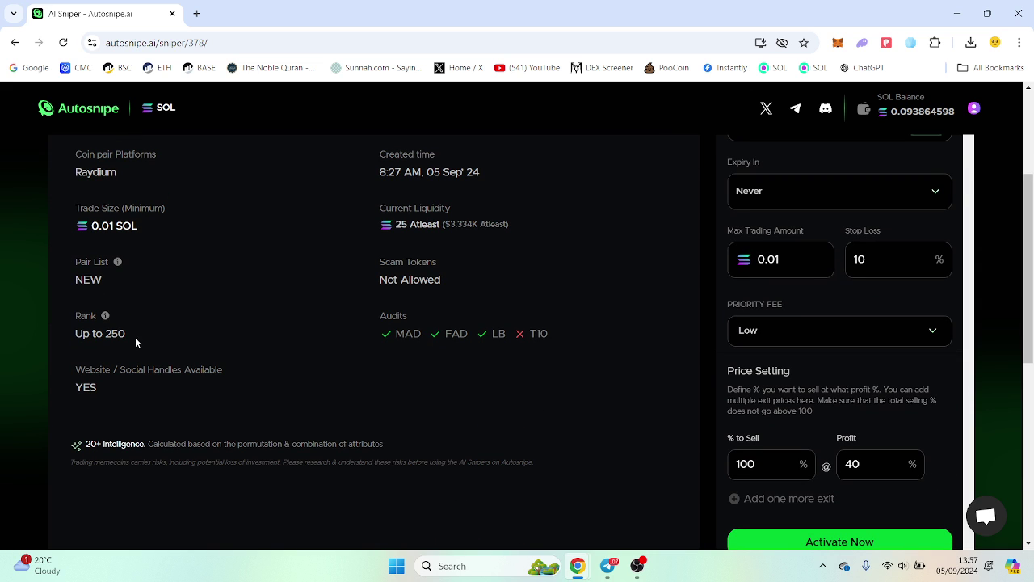
{"action": "left_click_drag", "start_coordinate": [130, 336], "coordinate": [63, 339]}
{"action": "left_click", "coordinate": [255, 368]}
{"action": "scroll", "coordinate": [595, 426], "scroll_direction": "up", "scroll_amount": 3}
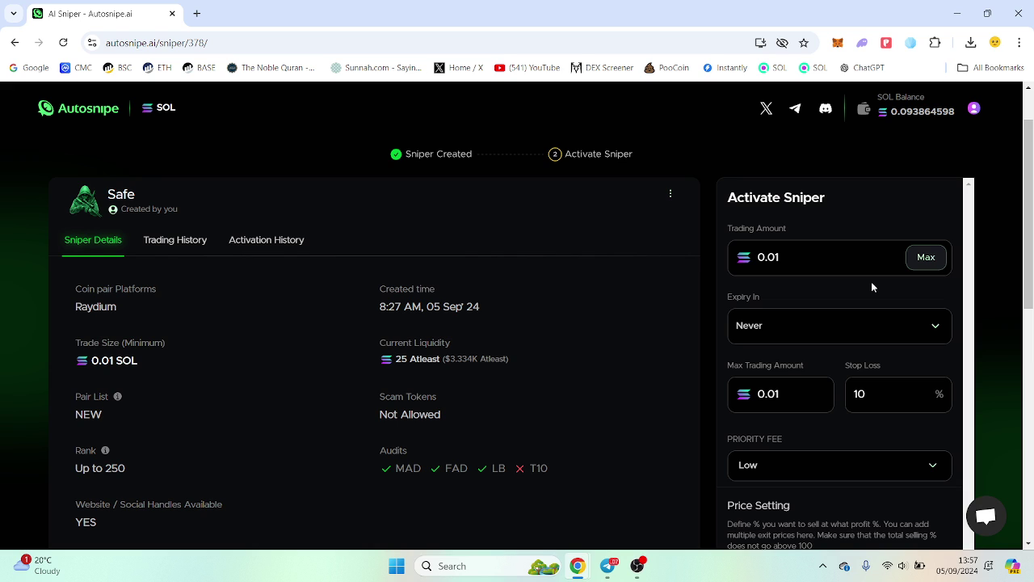
{"action": "left_click", "coordinate": [802, 254]}
{"action": "key", "text": "BackSpace"}
{"action": "type", "text": "5"}
{"action": "scroll", "coordinate": [836, 357], "scroll_direction": "down", "scroll_amount": 1}
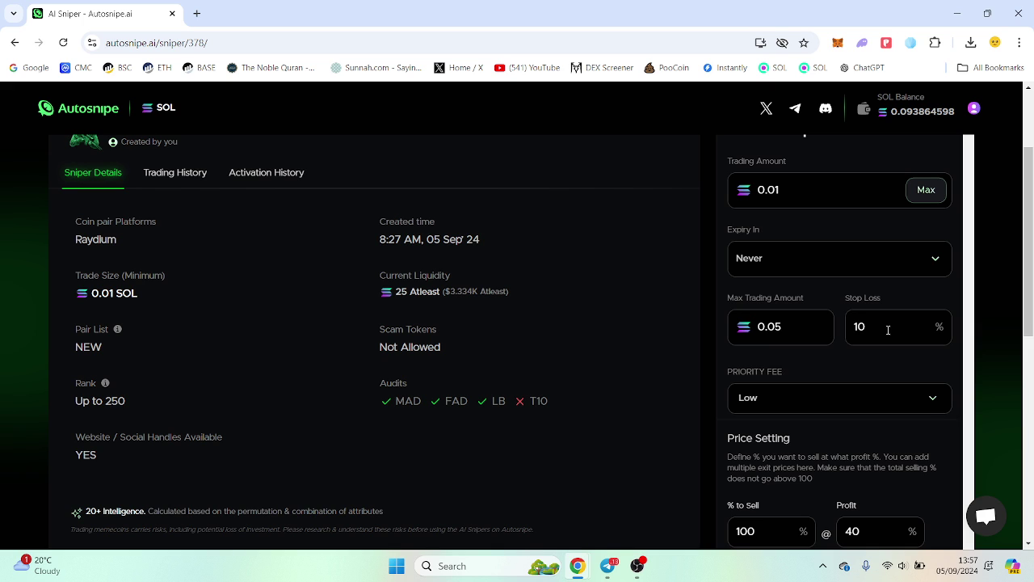
{"action": "left_click_drag", "start_coordinate": [888, 329], "coordinate": [849, 326]}
{"action": "type", "text": "20"}
- Choose the AI Optimized priority fee
{"action": "scroll", "coordinate": [846, 374], "scroll_direction": "down", "scroll_amount": 1}
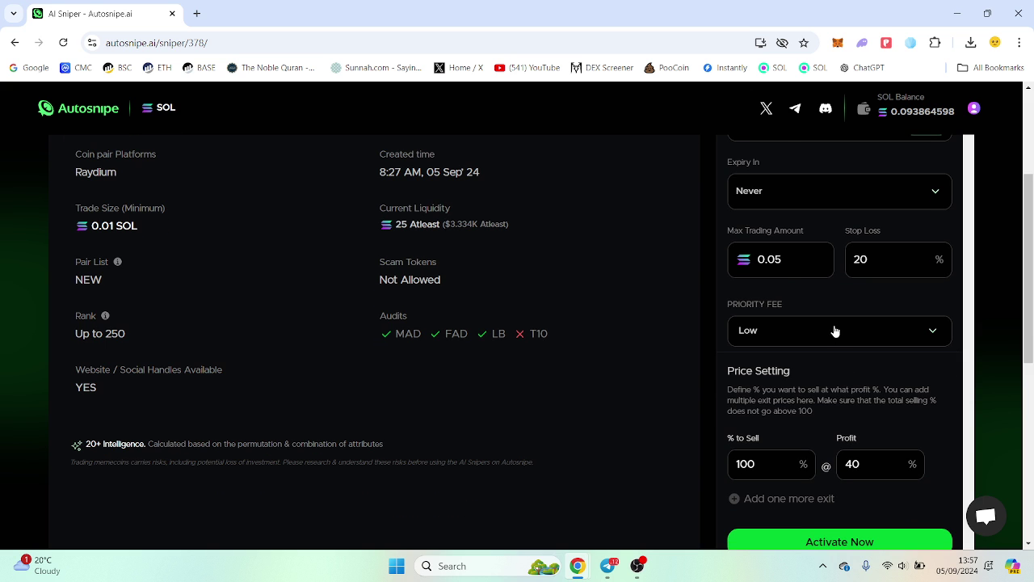
{"action": "left_click", "coordinate": [835, 331]}
{"action": "scroll", "coordinate": [835, 348], "scroll_direction": "up", "scroll_amount": 2}
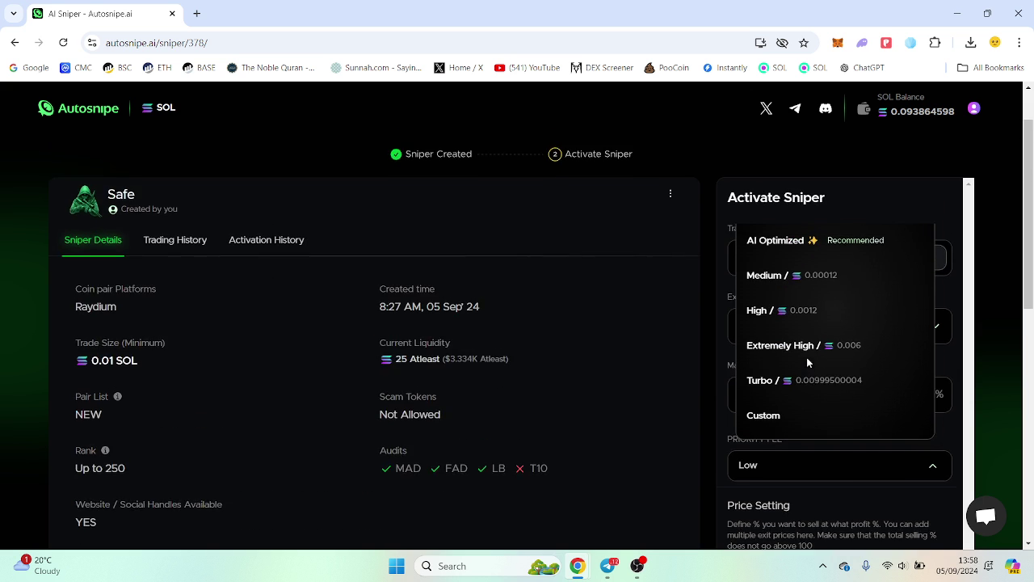
{"action": "left_click", "coordinate": [821, 245]}
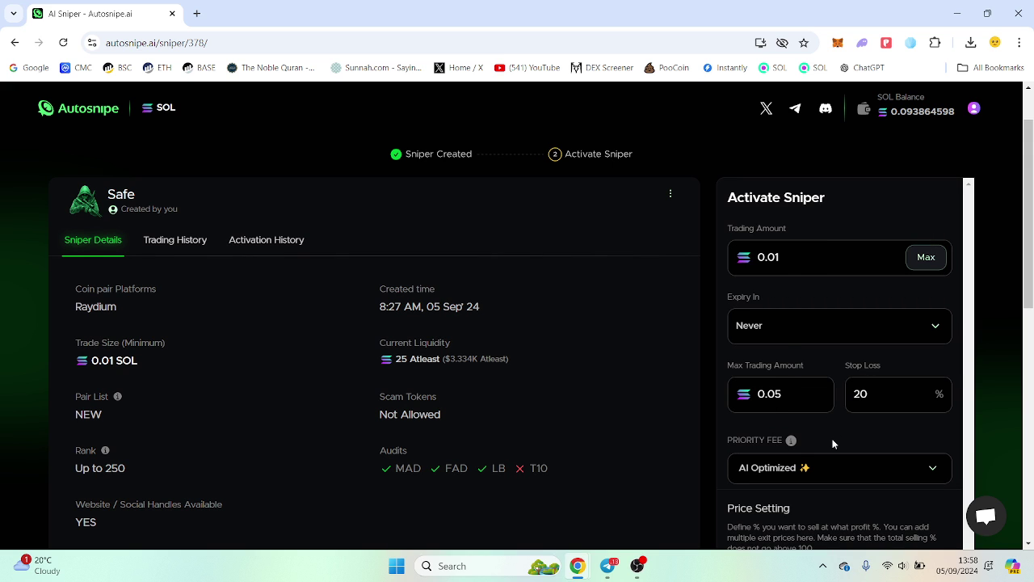
- Add exits selling 50% at 50% and 50% at 100% profit, then activate Safe
{"action": "scroll", "coordinate": [835, 433], "scroll_direction": "down", "scroll_amount": 2}
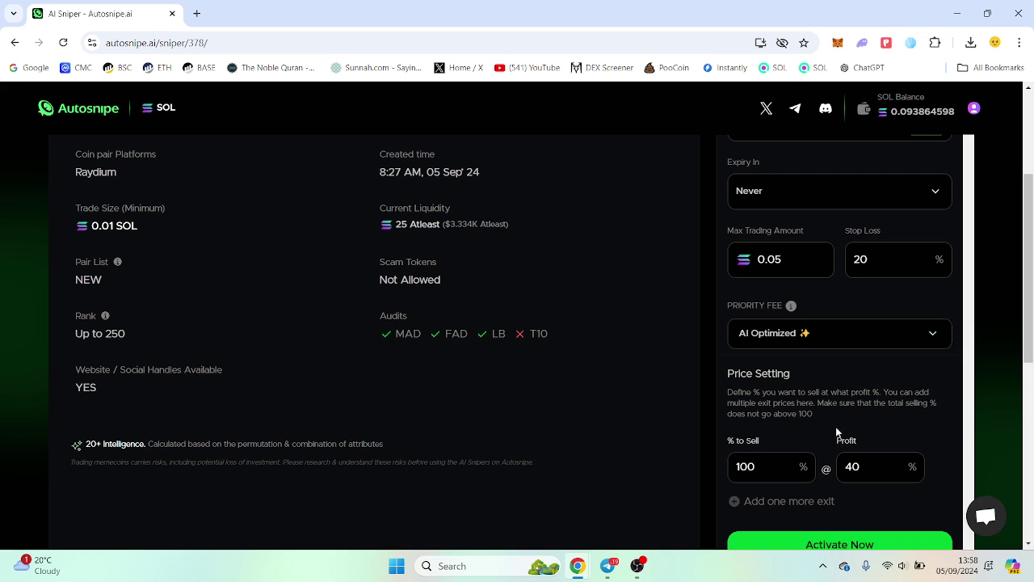
{"action": "scroll", "coordinate": [837, 432], "scroll_direction": "down", "scroll_amount": 1}
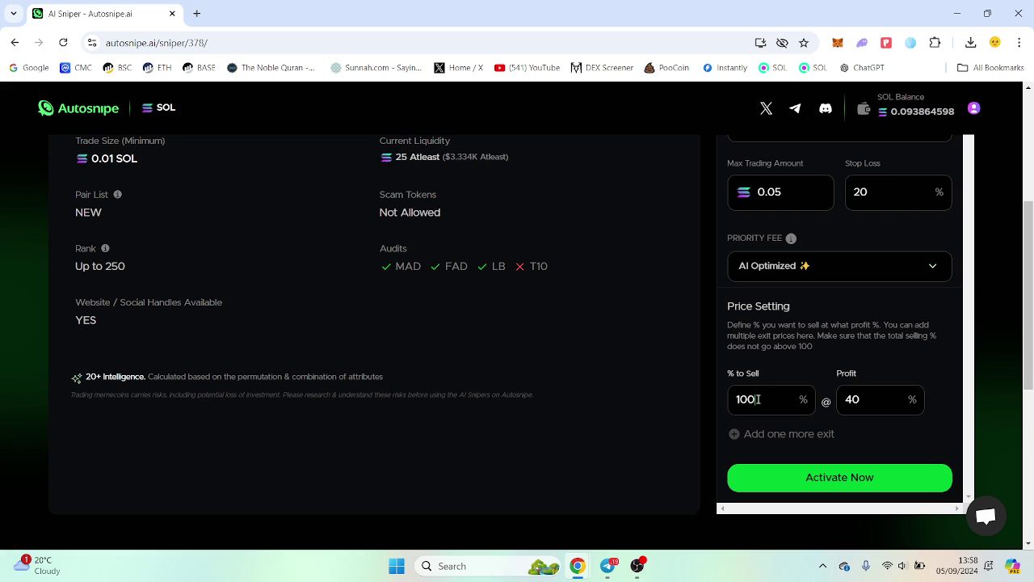
{"action": "left_click_drag", "start_coordinate": [753, 399], "coordinate": [736, 397]}
{"action": "type", "text": "50"}
{"action": "key", "text": "Tab"}
{"action": "type", "text": "50"}
{"action": "left_click", "coordinate": [735, 434]}
{"action": "scroll", "coordinate": [754, 411], "scroll_direction": "down", "scroll_amount": 1}
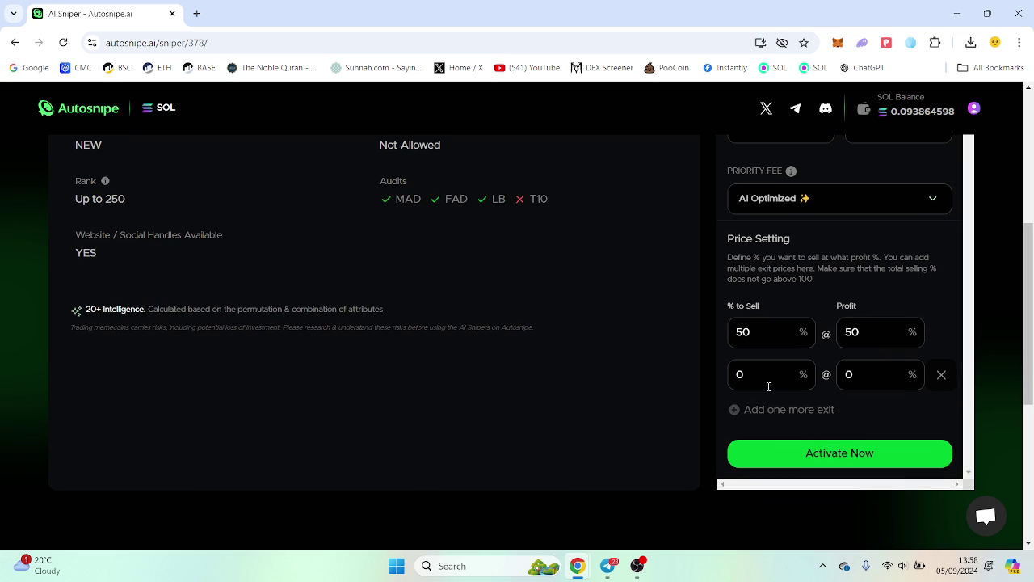
{"action": "type", "text": "50"}
{"action": "key", "text": "Tab"}
{"action": "type", "text": "100"}
{"action": "left_click", "coordinate": [800, 455]}
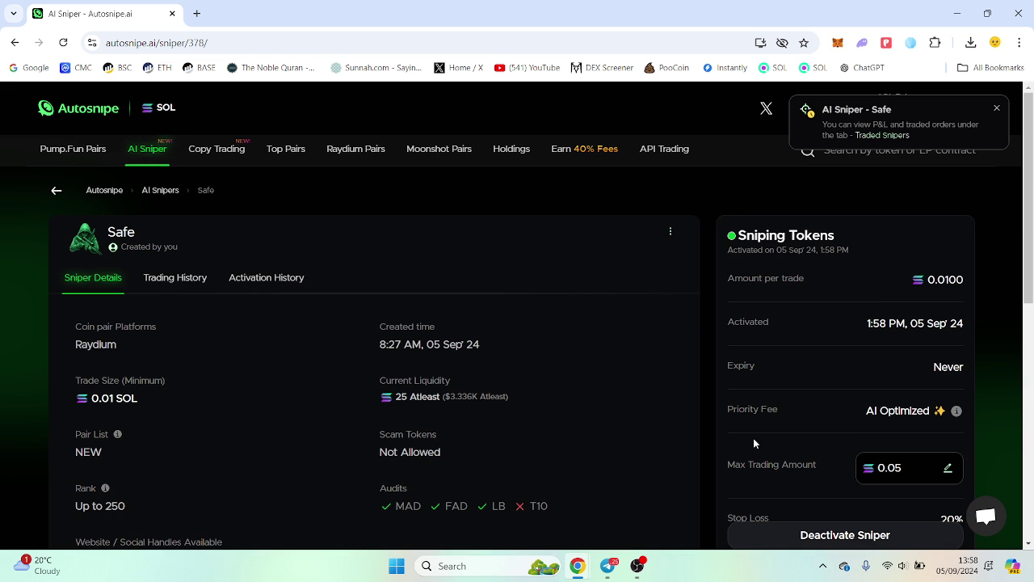
- Return to AI Sniper and filter to the activated snipers
{"action": "left_click", "coordinate": [147, 149]}
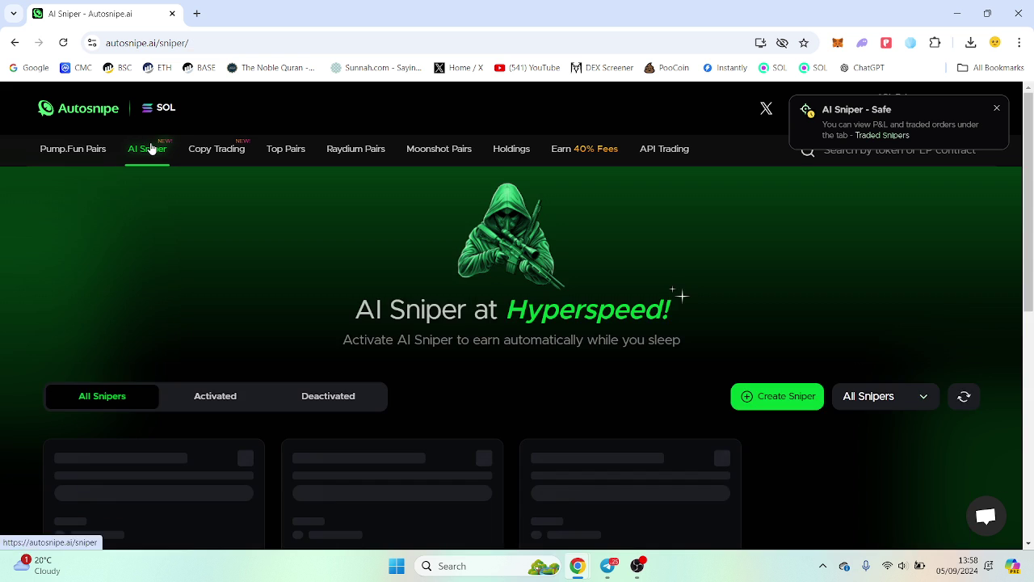
{"action": "scroll", "coordinate": [592, 257], "scroll_direction": "down", "scroll_amount": 2}
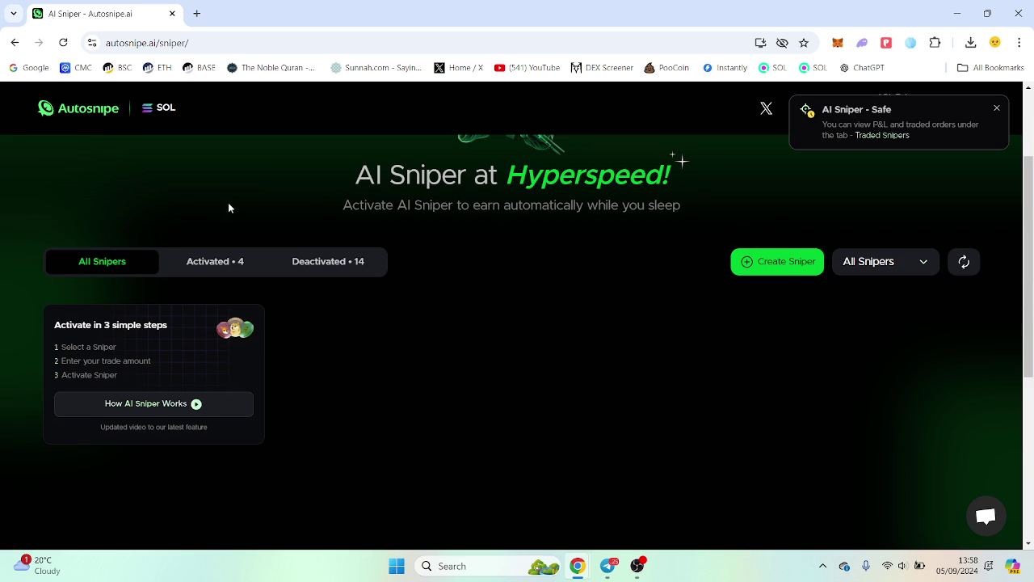
{"action": "left_click", "coordinate": [214, 262]}
{"action": "scroll", "coordinate": [536, 214], "scroll_direction": "down", "scroll_amount": 1}
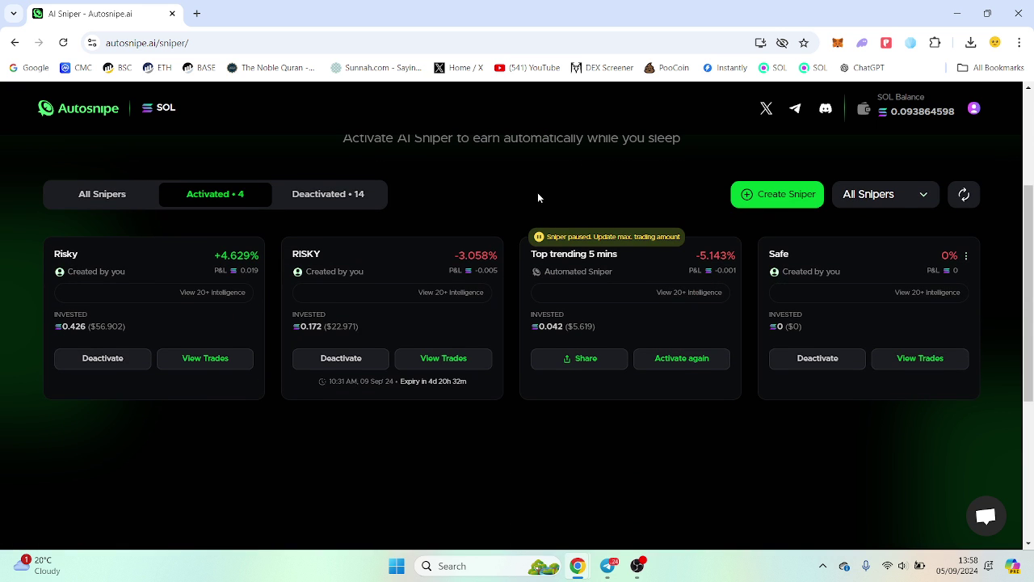
{"action": "scroll", "coordinate": [538, 197], "scroll_direction": "up", "scroll_amount": 1}
- Start a new sniper named 'RIsky10' with rank up to 10000 and no social handles required
{"action": "left_click", "coordinate": [780, 261]}
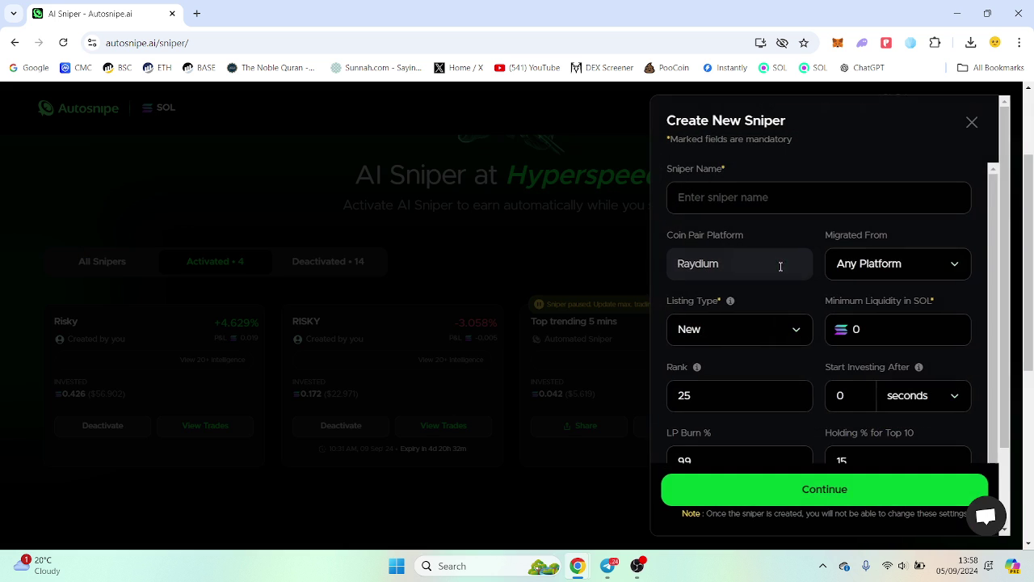
{"action": "left_click", "coordinate": [767, 199]}
{"action": "type", "text": "RIsky"}
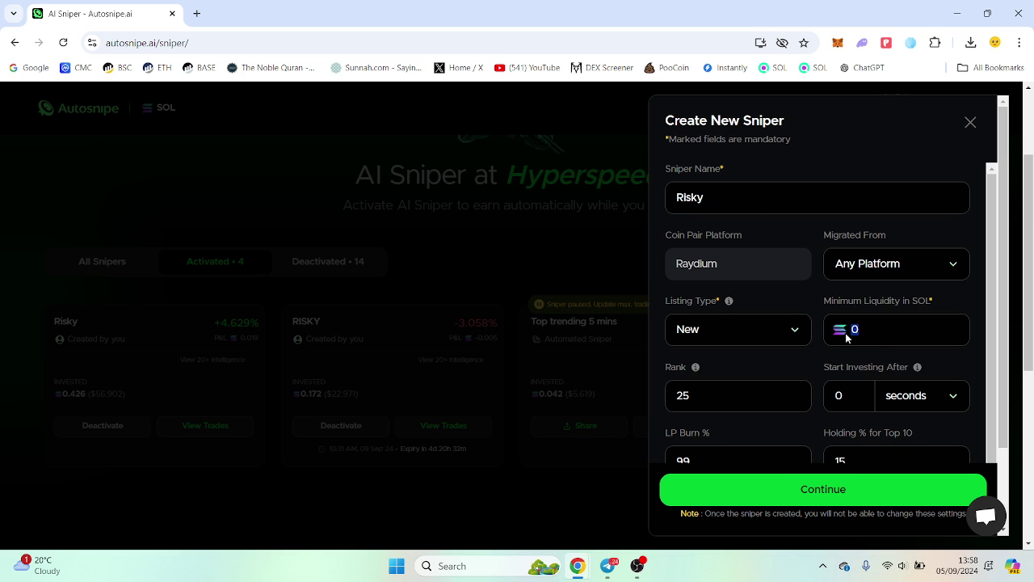
{"action": "type", "text": "10"}
{"action": "scroll", "coordinate": [818, 365], "scroll_direction": "down", "scroll_amount": 1}
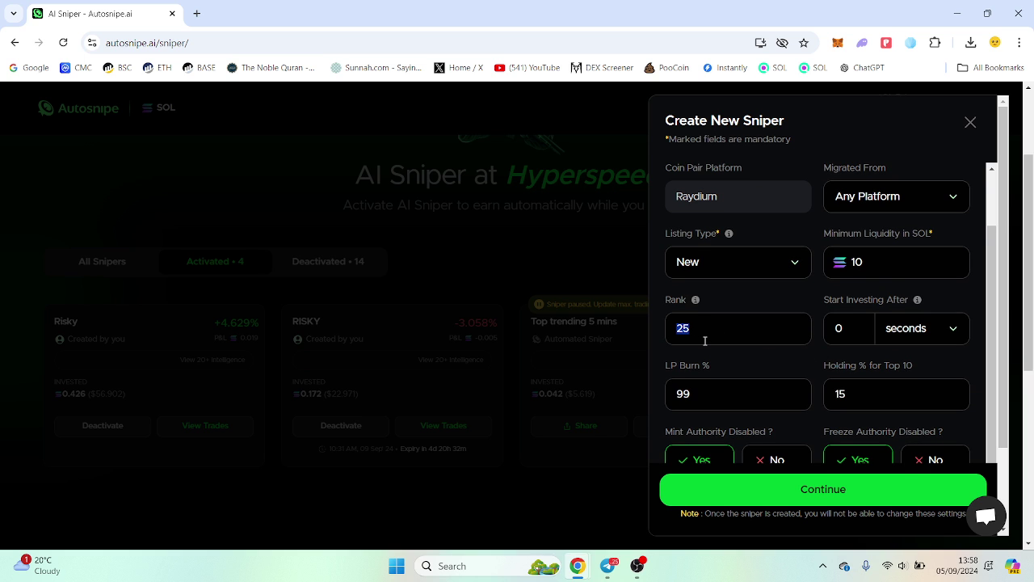
{"action": "type", "text": "10000"}
{"action": "scroll", "coordinate": [767, 303], "scroll_direction": "down", "scroll_amount": 1}
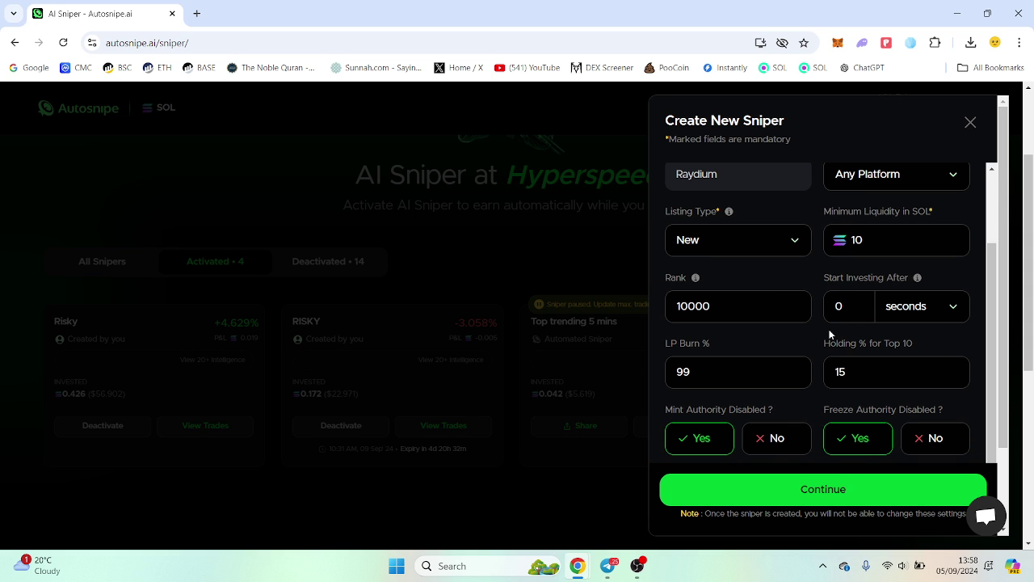
{"action": "scroll", "coordinate": [828, 327], "scroll_direction": "down", "scroll_amount": 1}
{"action": "scroll", "coordinate": [821, 337], "scroll_direction": "down", "scroll_amount": 1}
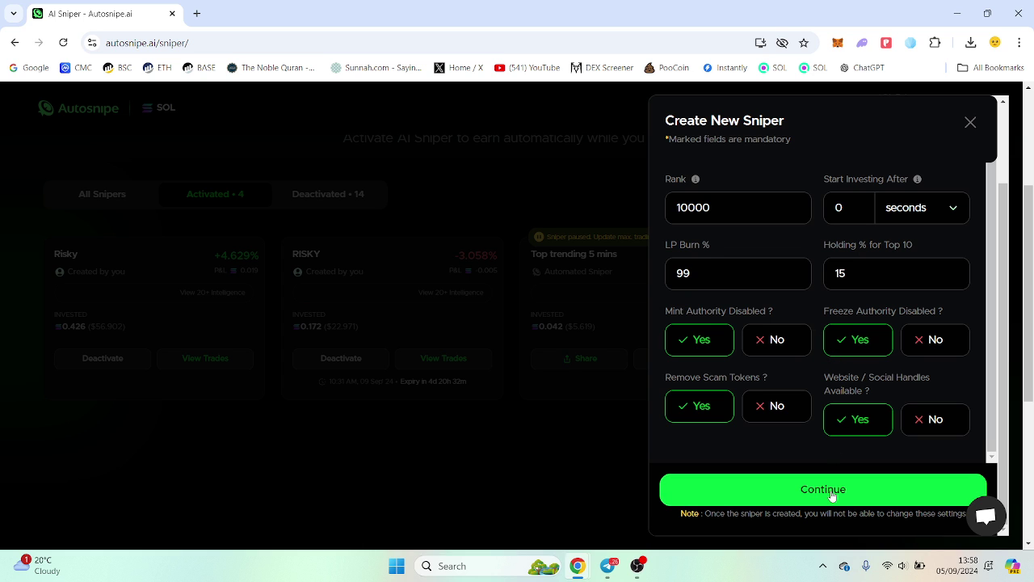
{"action": "left_click", "coordinate": [921, 428]}
- Create the Risky sniper and set its max amount to 0.05 SOL and stop loss to 50%
{"action": "left_click", "coordinate": [888, 493]}
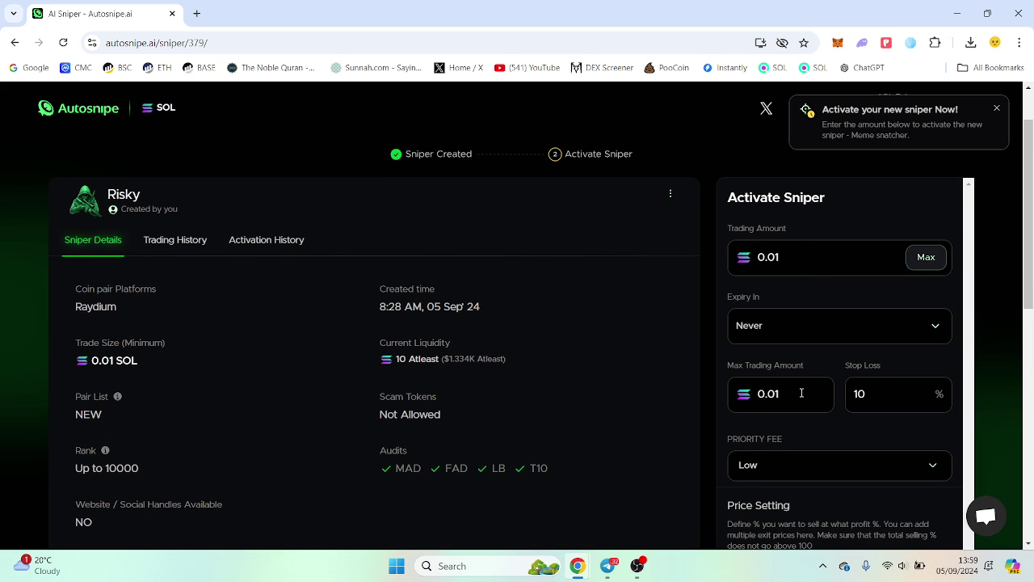
{"action": "key", "text": "BackSpace"}
{"action": "type", "text": "5"}
{"action": "double_click", "coordinate": [856, 396]}
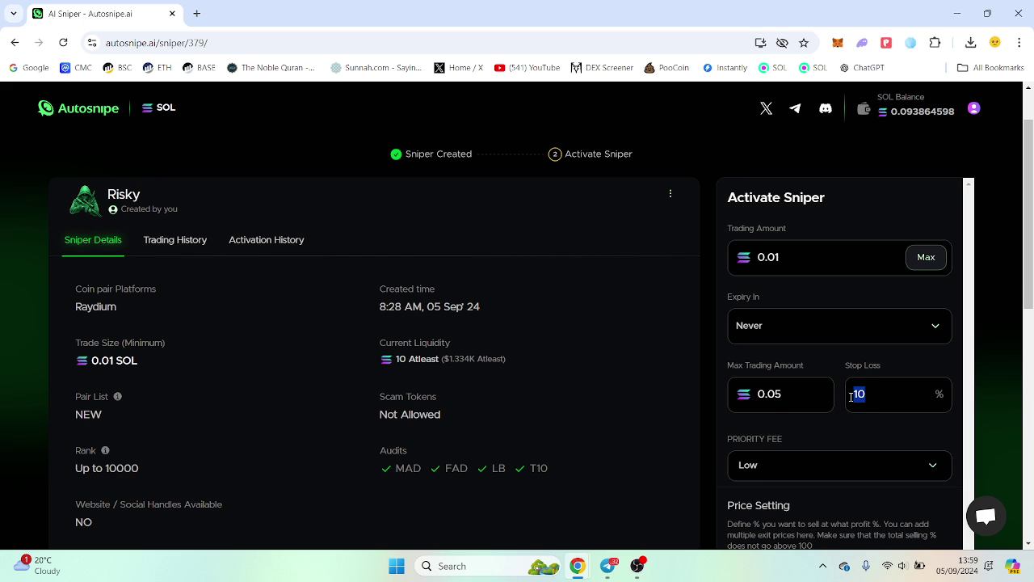
{"action": "type", "text": "50"}
- Set the exit profit target to 50% and activate the Risky sniper
{"action": "scroll", "coordinate": [855, 435], "scroll_direction": "down", "scroll_amount": 2}
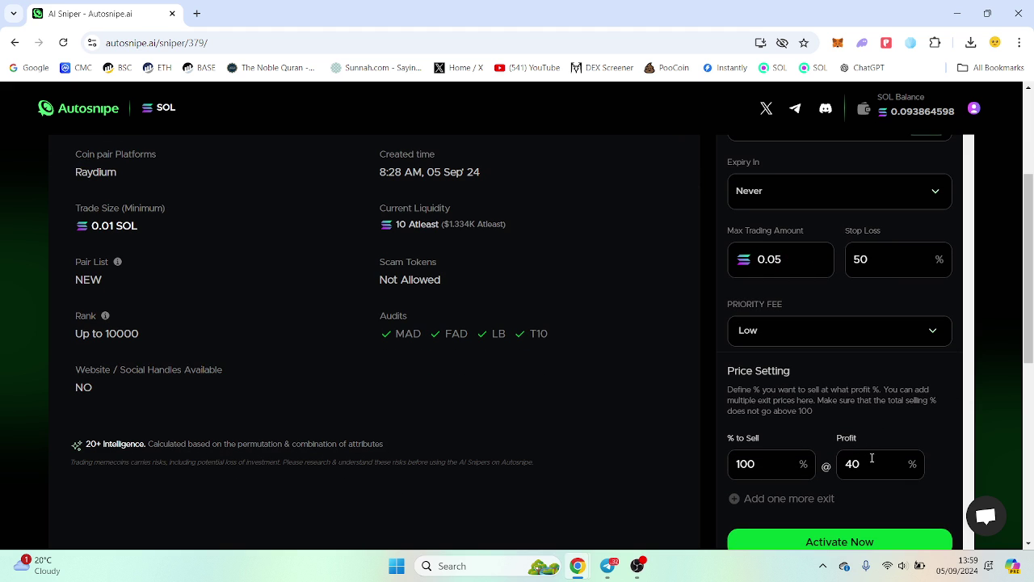
{"action": "left_click_drag", "start_coordinate": [872, 460], "coordinate": [834, 466]}
{"action": "type", "text": "50"}
{"action": "scroll", "coordinate": [871, 425], "scroll_direction": "down", "scroll_amount": 1}
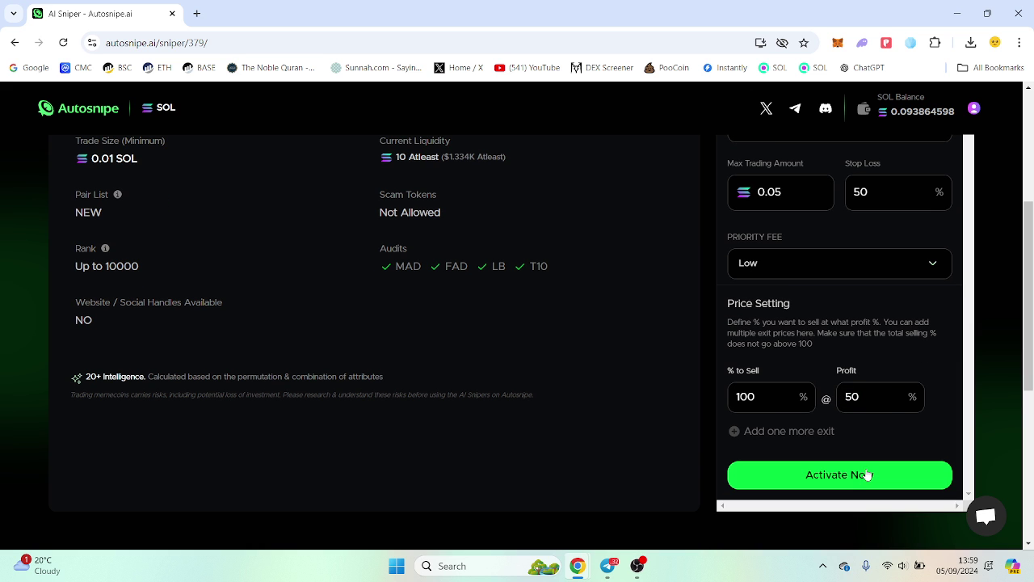
{"action": "left_click", "coordinate": [864, 474]}
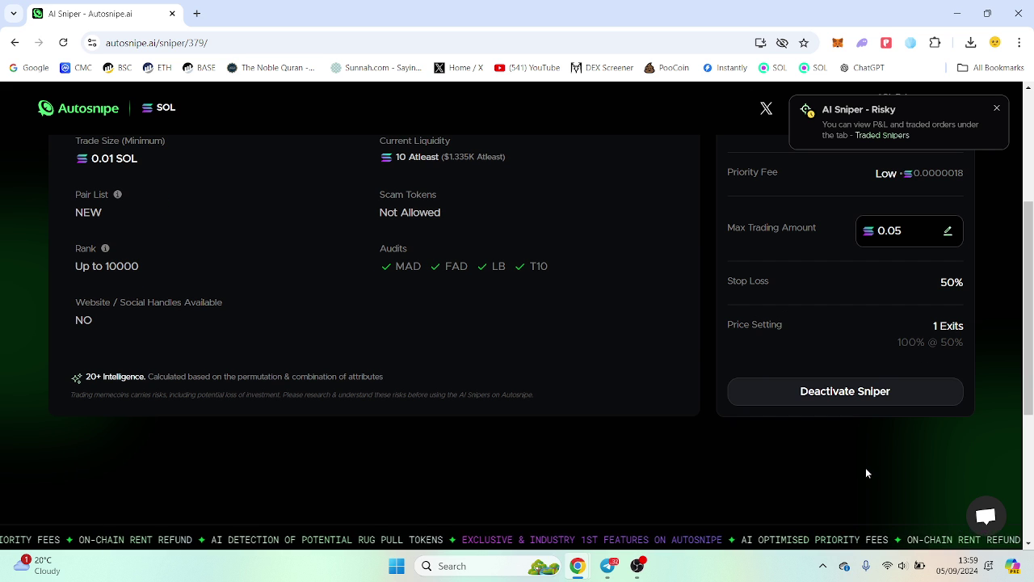
{"action": "scroll", "coordinate": [680, 343], "scroll_direction": "up", "scroll_amount": 3}
- From the activated snipers list, start a new sniper named 'crazy'
{"action": "left_click", "coordinate": [147, 150]}
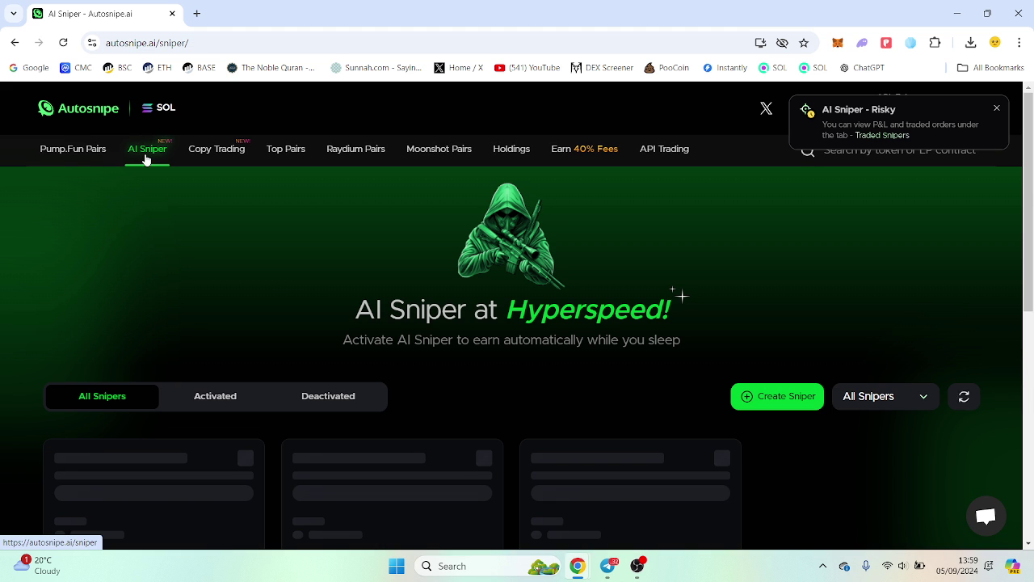
{"action": "scroll", "coordinate": [248, 316], "scroll_direction": "down", "scroll_amount": 1}
{"action": "scroll", "coordinate": [249, 315], "scroll_direction": "down", "scroll_amount": 3}
{"action": "scroll", "coordinate": [234, 267], "scroll_direction": "up", "scroll_amount": 2}
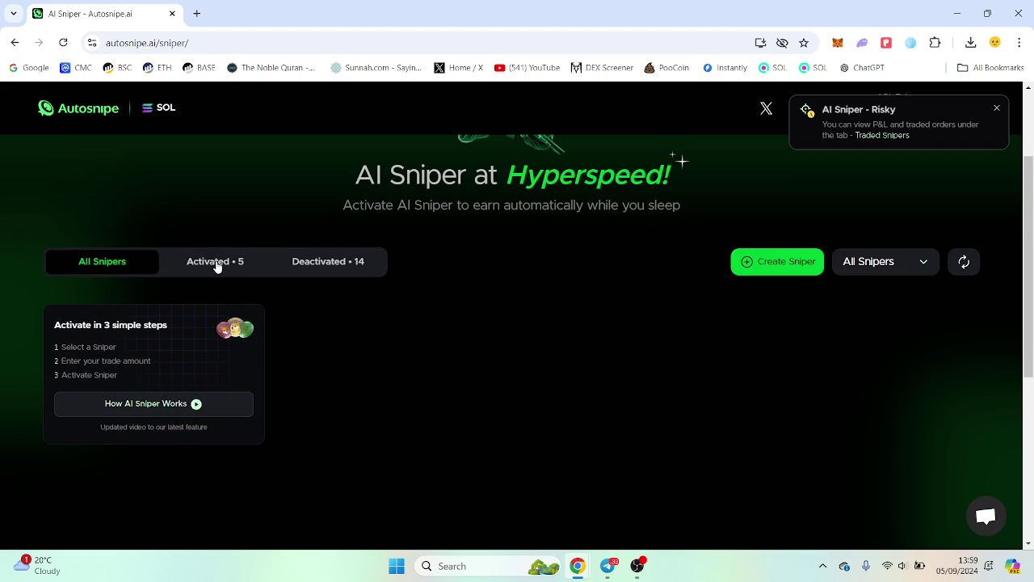
{"action": "left_click", "coordinate": [214, 261]}
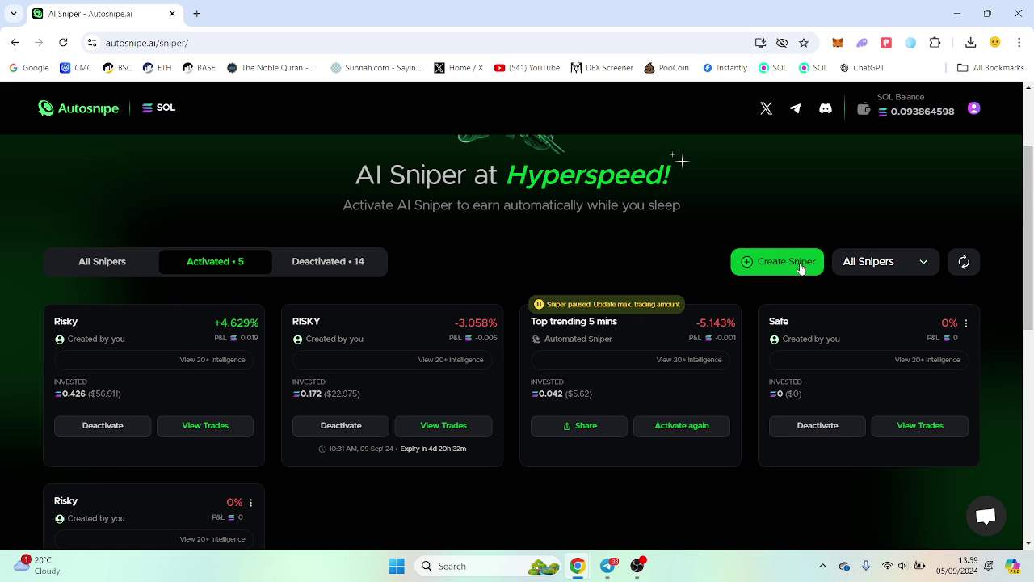
{"action": "left_click", "coordinate": [801, 267]}
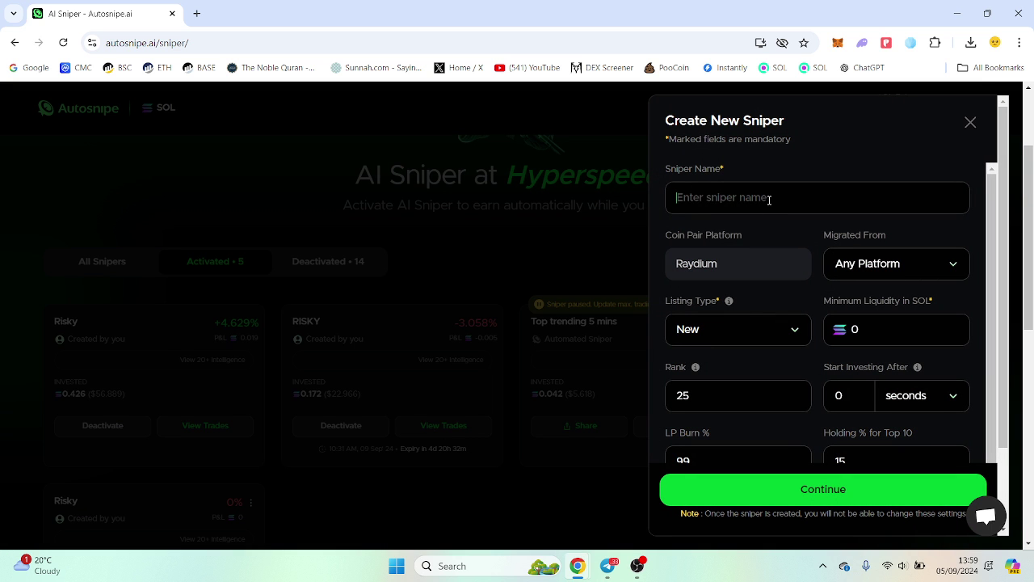
{"action": "type", "text": "crazy"}
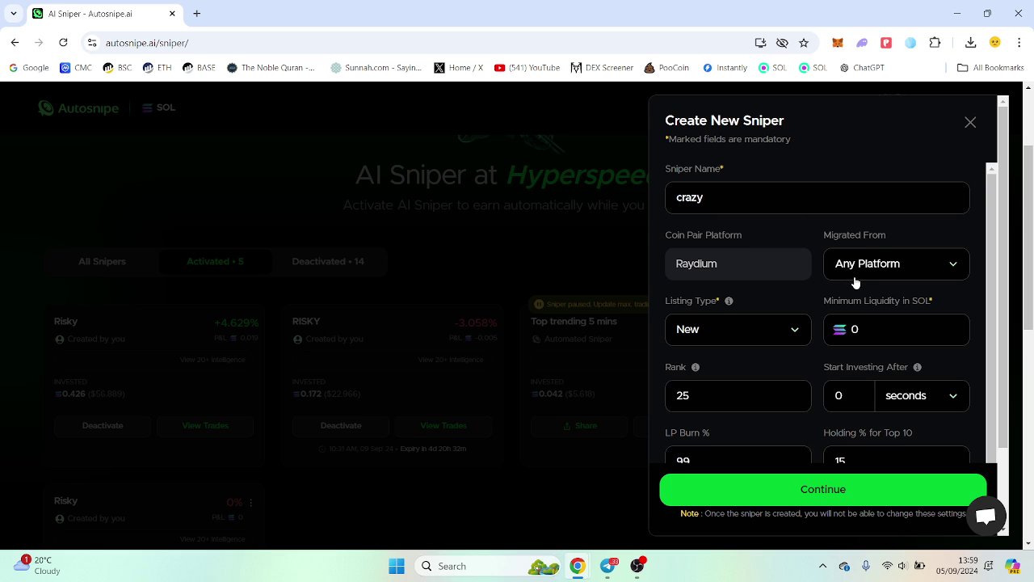
- Set minimum liquidity to 1 and rank up to 10000000, then clear the top-10 holding value
{"action": "scroll", "coordinate": [854, 281], "scroll_direction": "down", "scroll_amount": 1}
{"action": "left_click_drag", "start_coordinate": [858, 265], "coordinate": [846, 271]}
{"action": "type", "text": "1"}
{"action": "scroll", "coordinate": [850, 235], "scroll_direction": "down", "scroll_amount": 1}
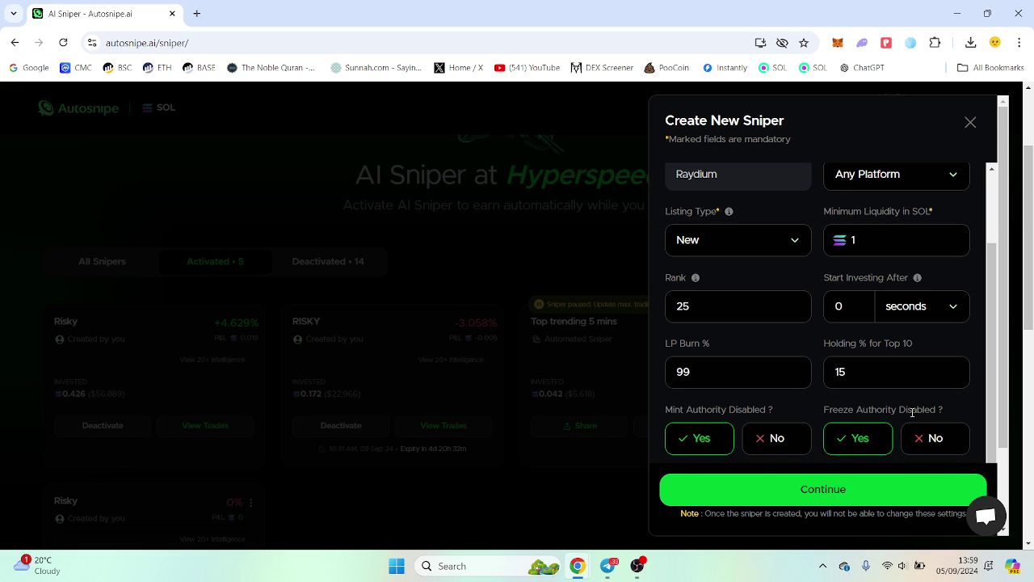
{"action": "scroll", "coordinate": [905, 380], "scroll_direction": "down", "scroll_amount": 2}
{"action": "scroll", "coordinate": [848, 364], "scroll_direction": "up", "scroll_amount": 1}
{"action": "left_click_drag", "start_coordinate": [705, 303], "coordinate": [668, 301]}
{"action": "type", "text": "10000000"}
{"action": "scroll", "coordinate": [798, 308], "scroll_direction": "down", "scroll_amount": 1}
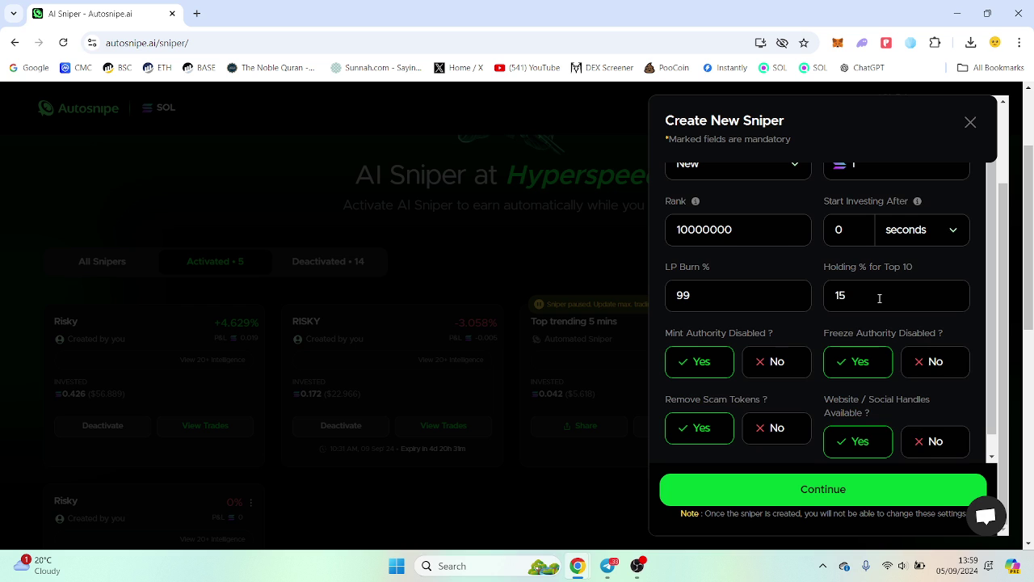
{"action": "scroll", "coordinate": [895, 420], "scroll_direction": "down", "scroll_amount": 1}
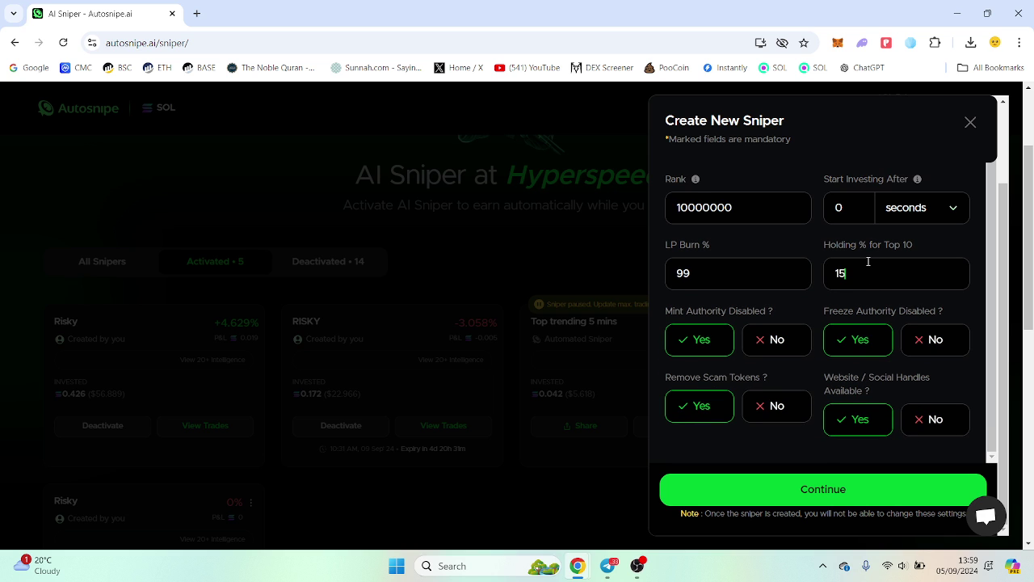
{"action": "key", "text": "BackSpace"}
{"action": "key", "text": "BackSpace"}
- Enter 50% top-10 holding, create the crazy sniper, and set its stop loss to 99%
{"action": "type", "text": "50"}
{"action": "left_click", "coordinate": [838, 490]}
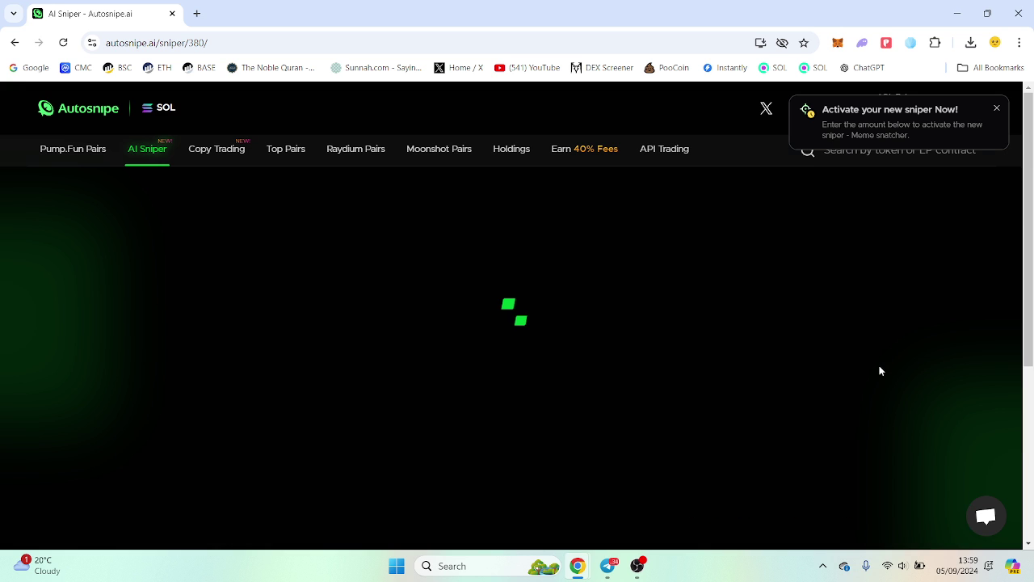
{"action": "scroll", "coordinate": [859, 318], "scroll_direction": "down", "scroll_amount": 1}
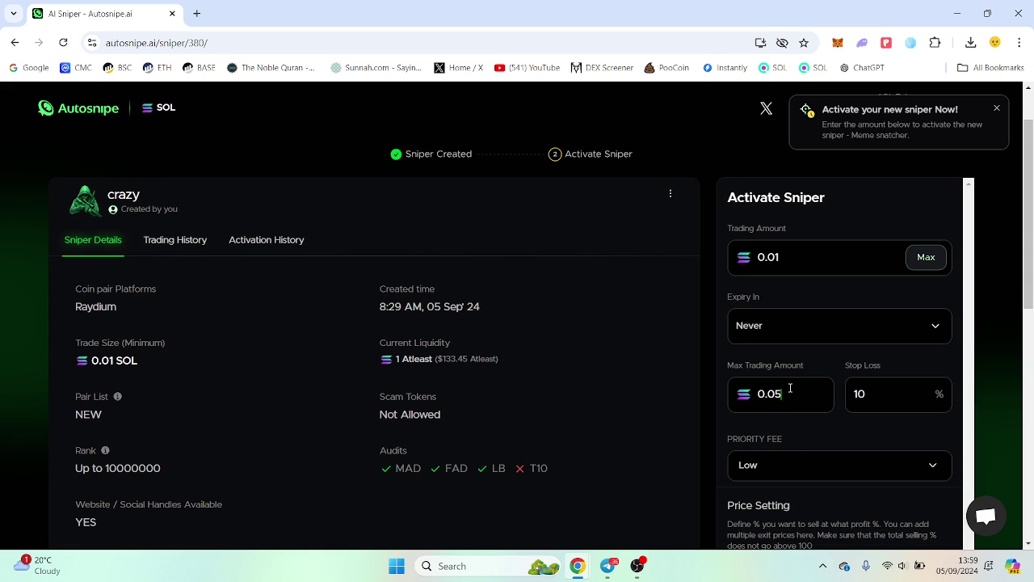
{"action": "left_click_drag", "start_coordinate": [880, 392], "coordinate": [846, 392]}
{"action": "type", "text": "99"}
- Set the exit profit target to 25% and activate the crazy sniper
{"action": "scroll", "coordinate": [844, 363], "scroll_direction": "down", "scroll_amount": 2}
{"action": "left_click_drag", "start_coordinate": [868, 463], "coordinate": [814, 463]}
{"action": "type", "text": "25"}
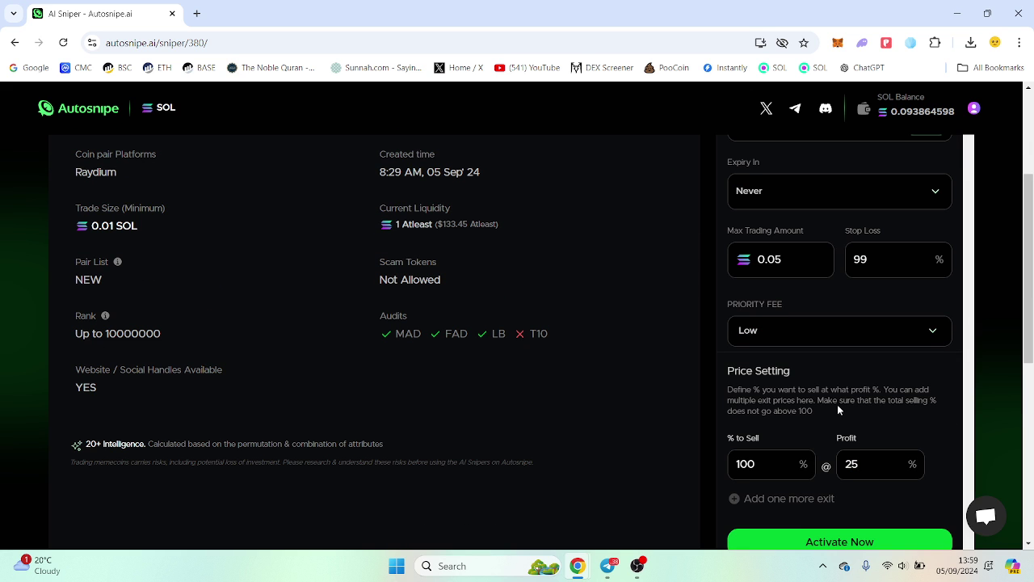
{"action": "scroll", "coordinate": [836, 404], "scroll_direction": "down", "scroll_amount": 2}
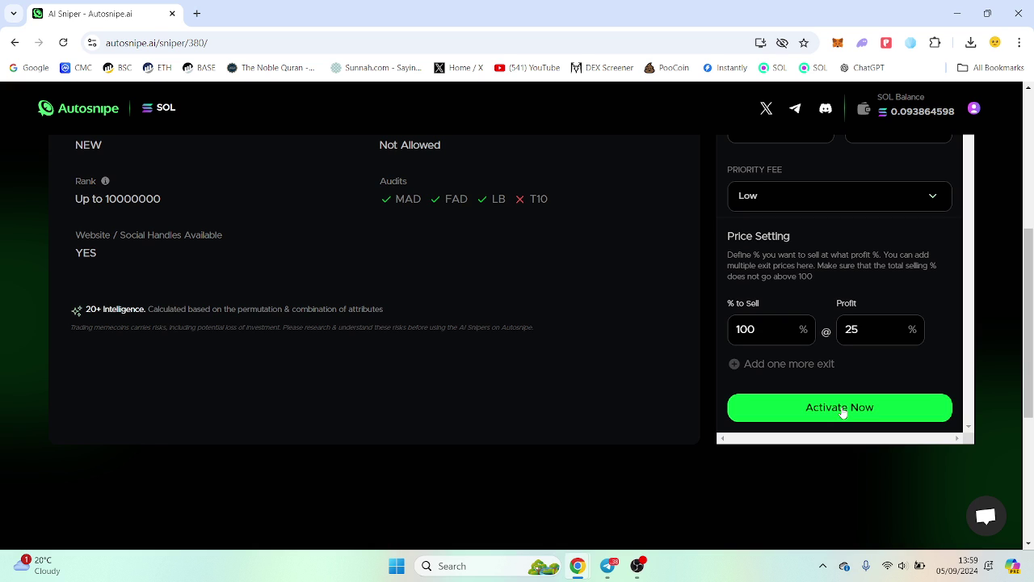
{"action": "left_click", "coordinate": [841, 408]}
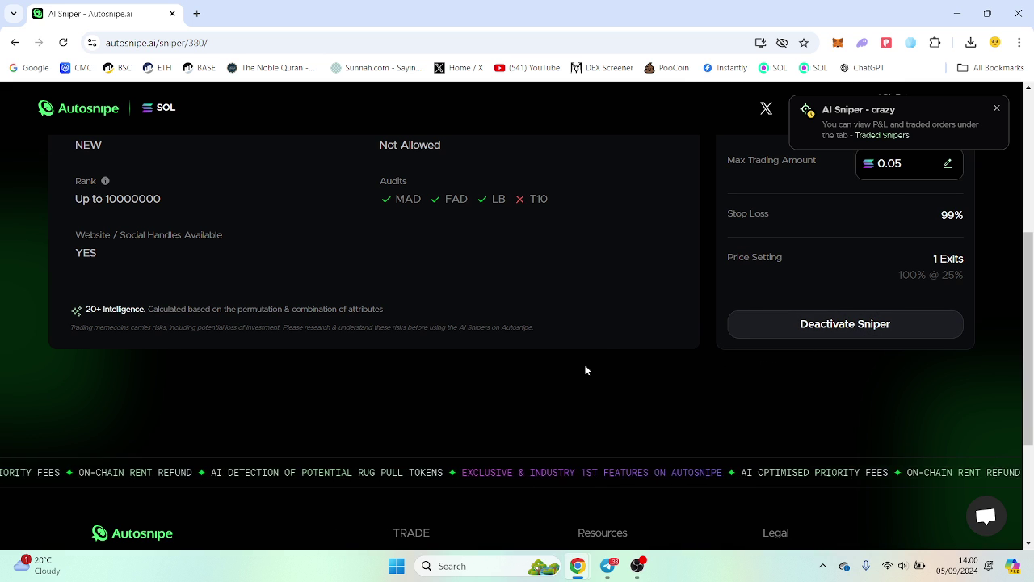
{"action": "scroll", "coordinate": [580, 367], "scroll_direction": "up", "scroll_amount": 5}
- Show unsold token holdings and open the CATSON token's details page
{"action": "left_click", "coordinate": [523, 153]}
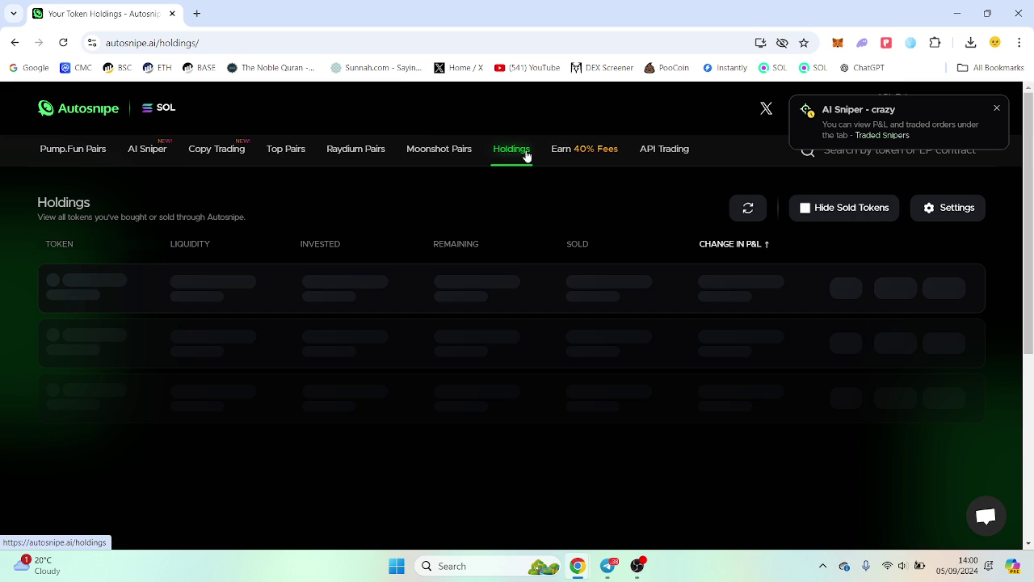
{"action": "left_click", "coordinate": [810, 210]}
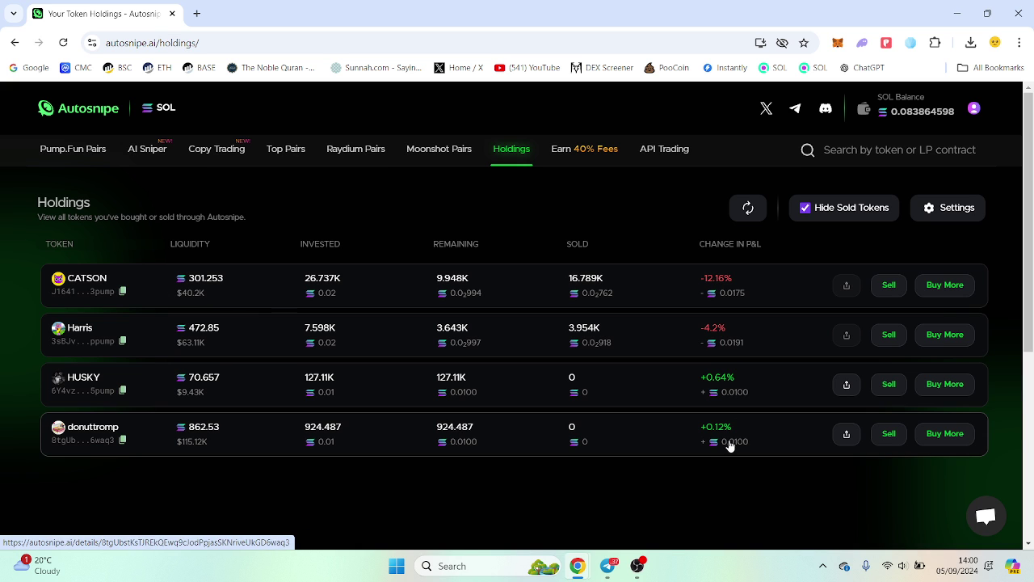
{"action": "left_click", "coordinate": [154, 281]}
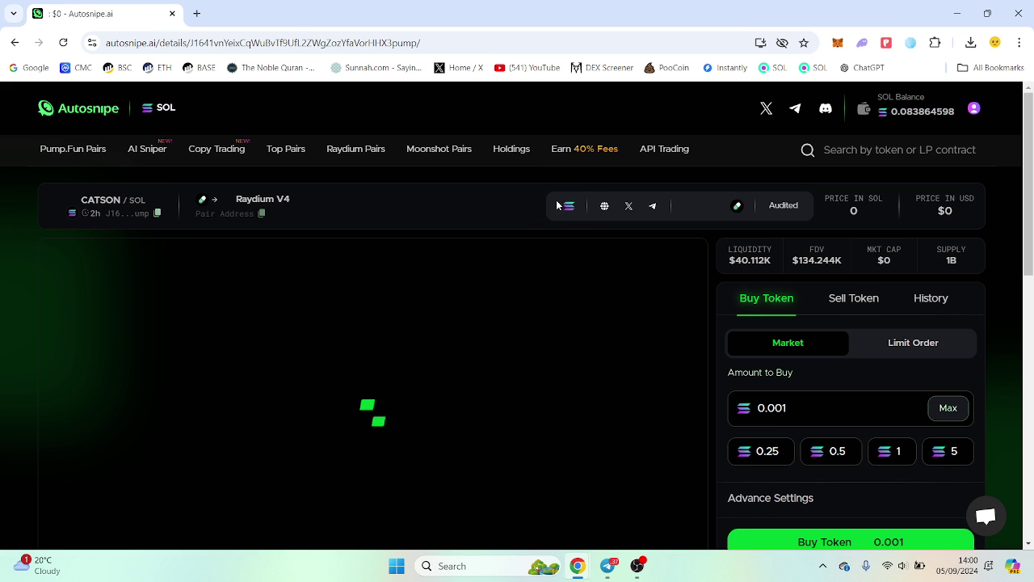
{"action": "scroll", "coordinate": [707, 210], "scroll_direction": "down", "scroll_amount": 1}
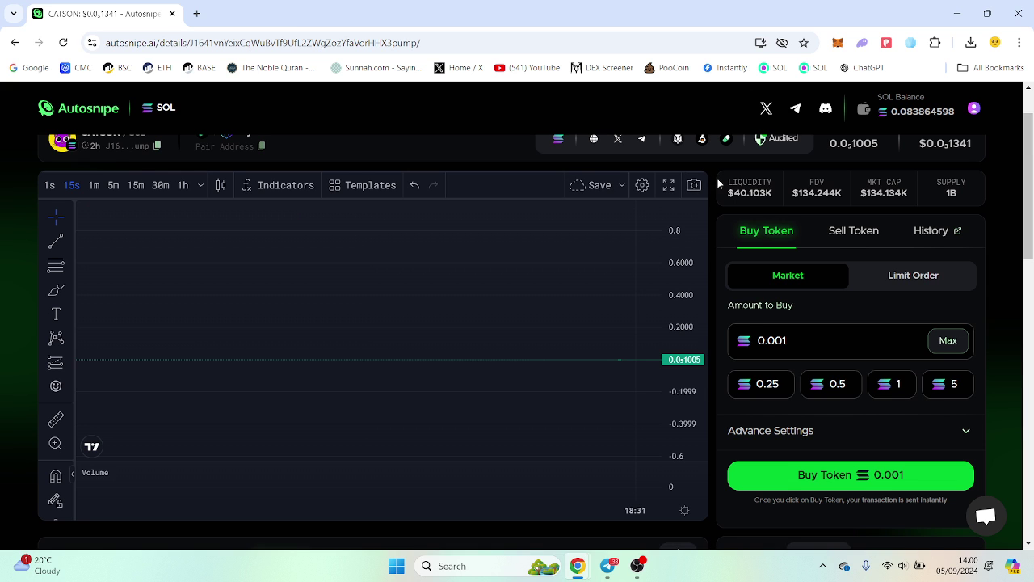
{"action": "scroll", "coordinate": [718, 186], "scroll_direction": "up", "scroll_amount": 2}
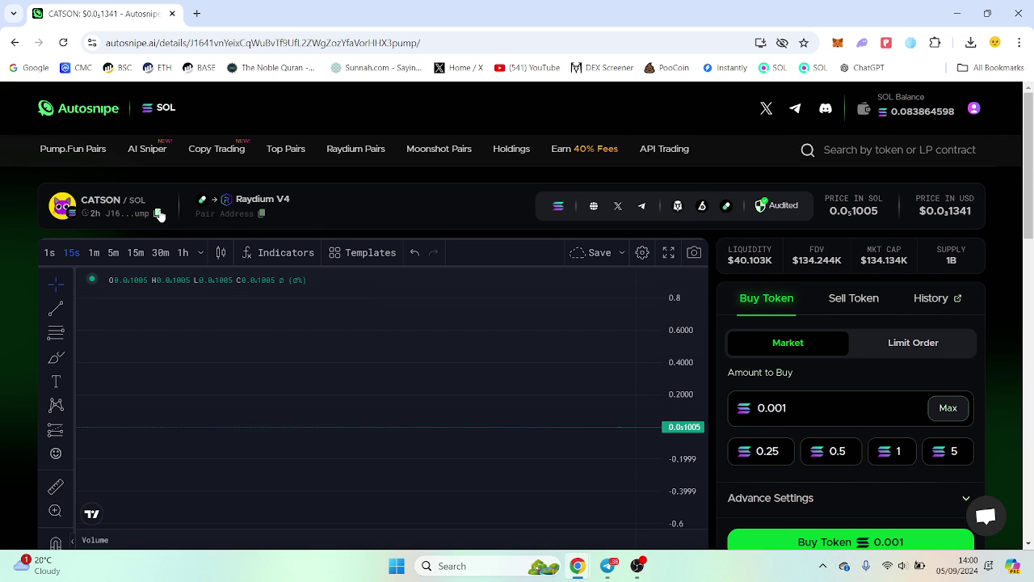
- Copy CATSON's token address and open DEX Screener in a new tab
{"action": "left_click", "coordinate": [156, 213]}
{"action": "right_click", "coordinate": [608, 68]}
{"action": "left_click", "coordinate": [642, 81]}
- Search DEX Screener for the copied CATSON address and review the CATSON/SOL pair chart
{"action": "left_click", "coordinate": [275, 11]}
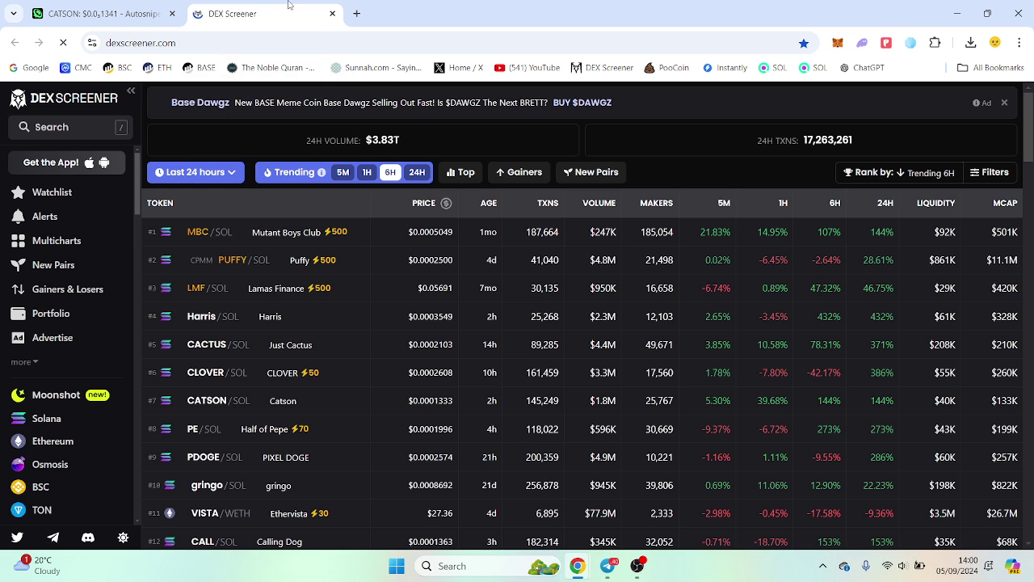
{"action": "left_click", "coordinate": [68, 127]}
{"action": "key", "text": "ctrl+v"}
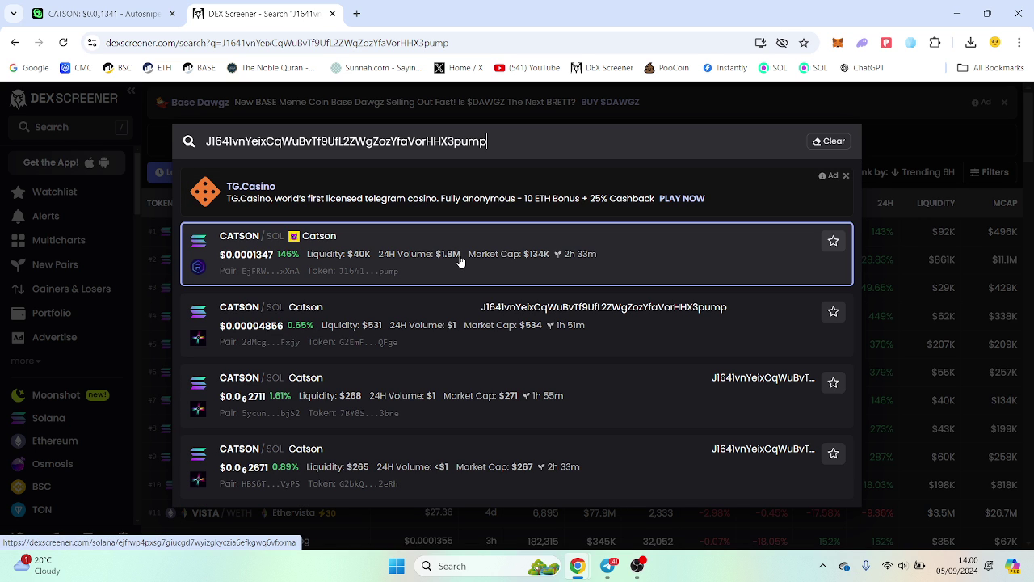
{"action": "left_click", "coordinate": [461, 259]}
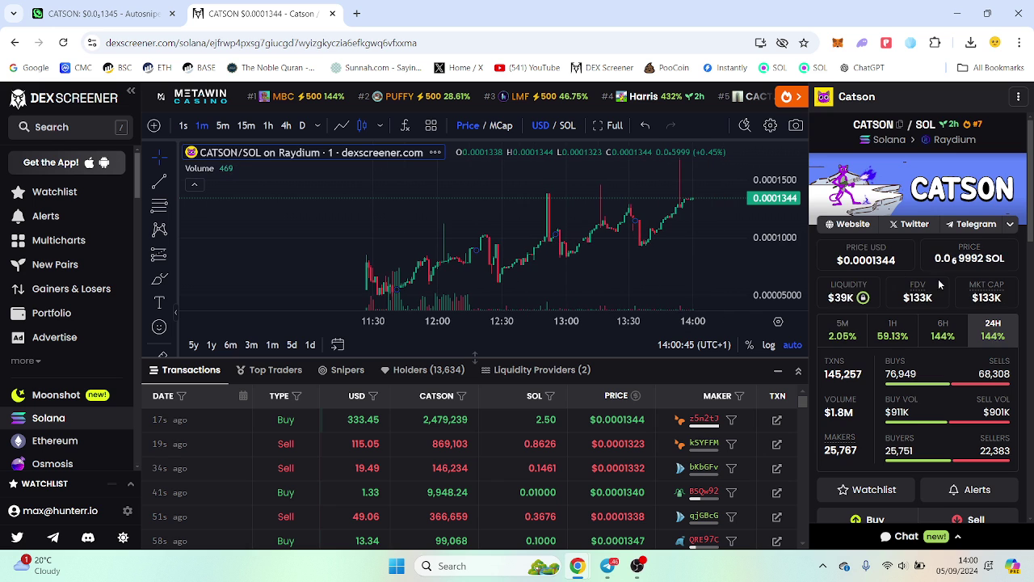
{"action": "scroll", "coordinate": [969, 295], "scroll_direction": "down", "scroll_amount": 5}
{"action": "scroll", "coordinate": [859, 268], "scroll_direction": "up", "scroll_amount": 5}
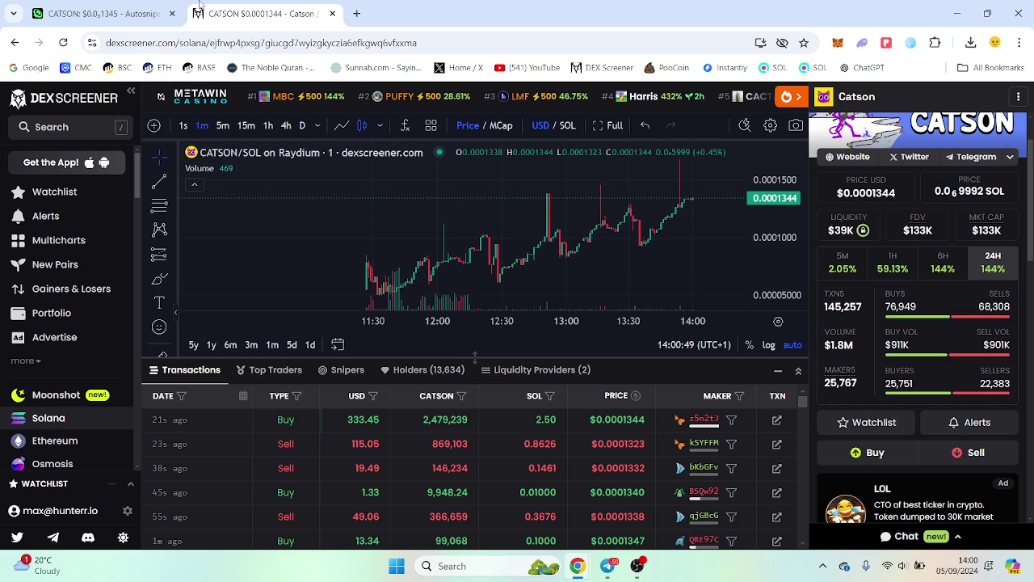
{"action": "left_click", "coordinate": [89, 4]}
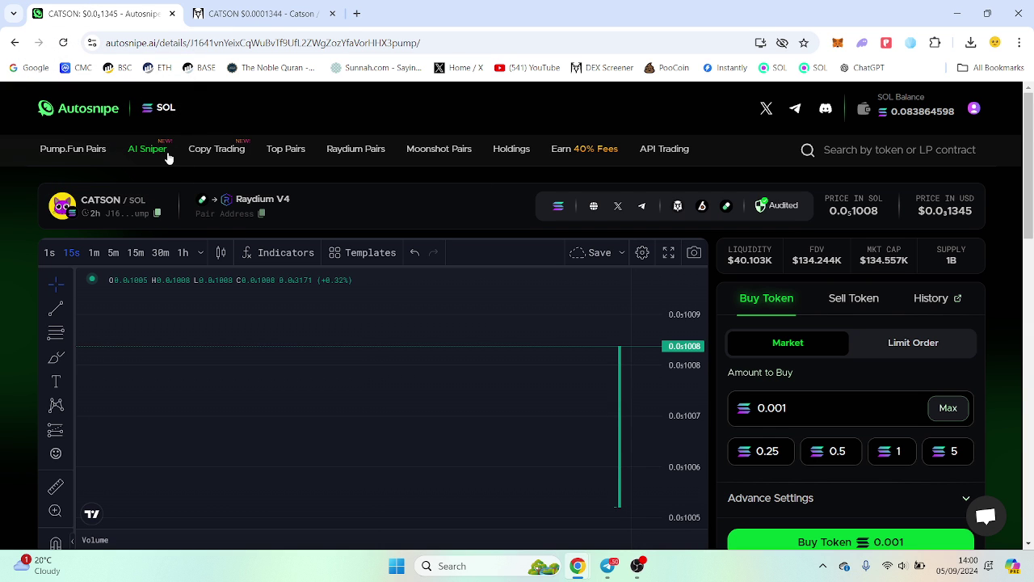
- Open HUSKY from the Autosnipe holdings, switch its chart to 1m, and copy its token address
{"action": "left_click", "coordinate": [510, 147]}
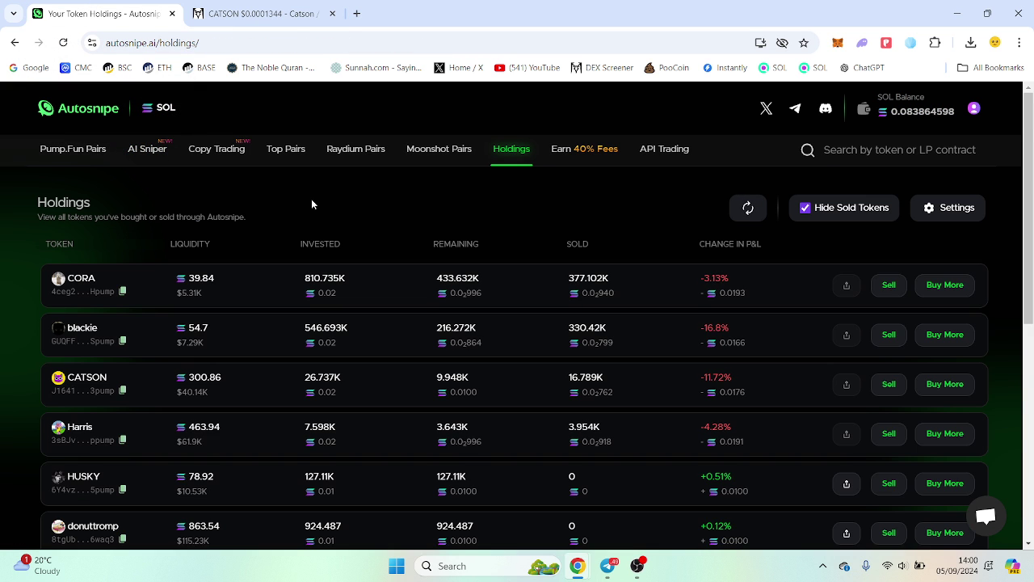
{"action": "scroll", "coordinate": [311, 202], "scroll_direction": "down", "scroll_amount": 2}
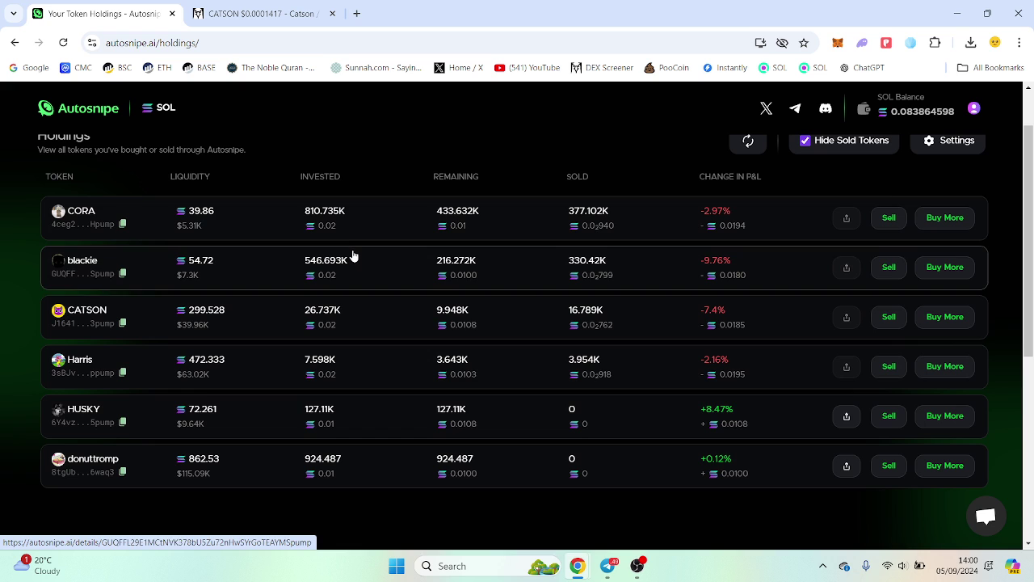
{"action": "left_click", "coordinate": [143, 410]}
{"action": "scroll", "coordinate": [734, 248], "scroll_direction": "down", "scroll_amount": 1}
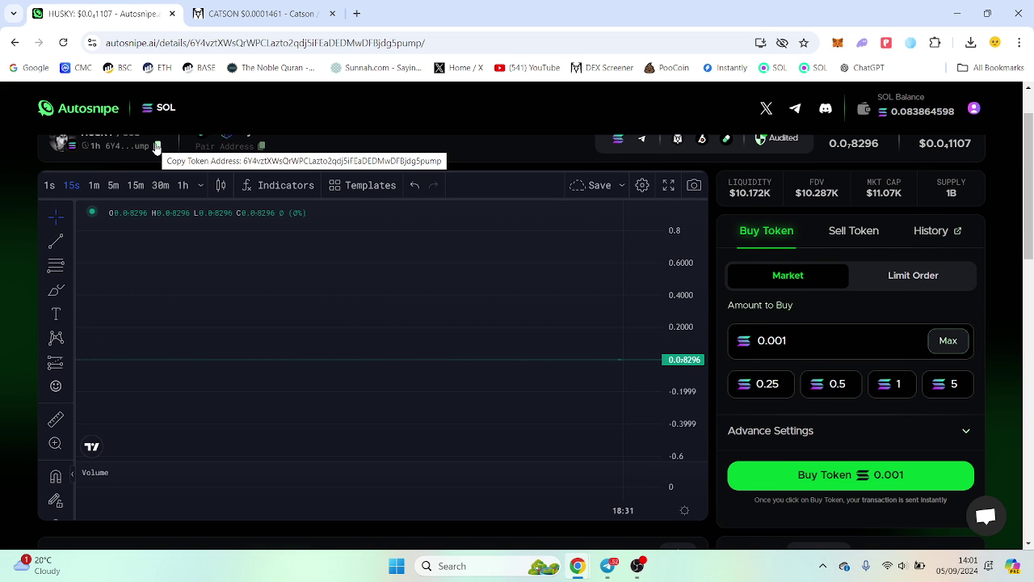
{"action": "left_click", "coordinate": [93, 185]}
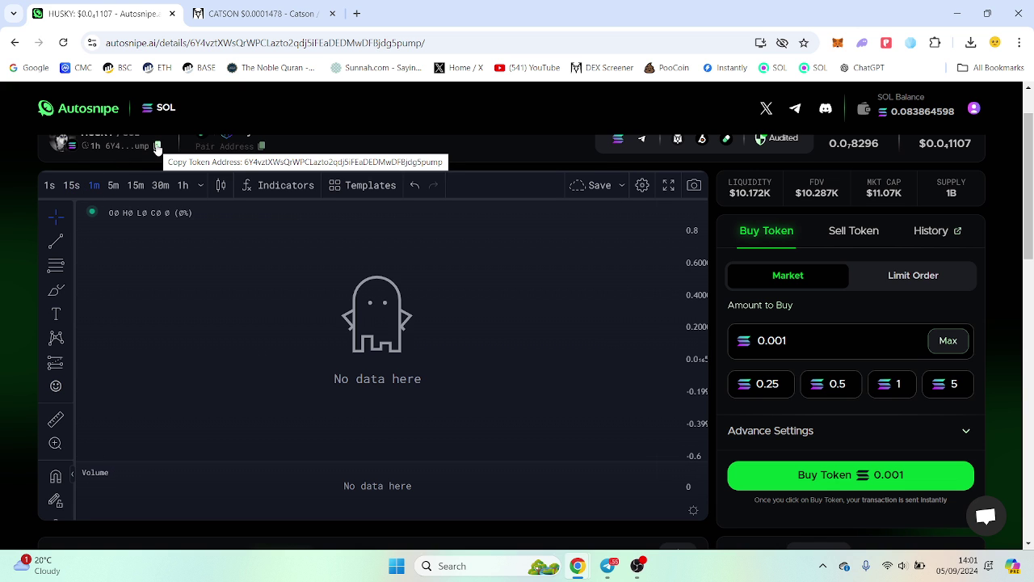
{"action": "left_click", "coordinate": [157, 146]}
{"action": "scroll", "coordinate": [323, 177], "scroll_direction": "up", "scroll_amount": 1}
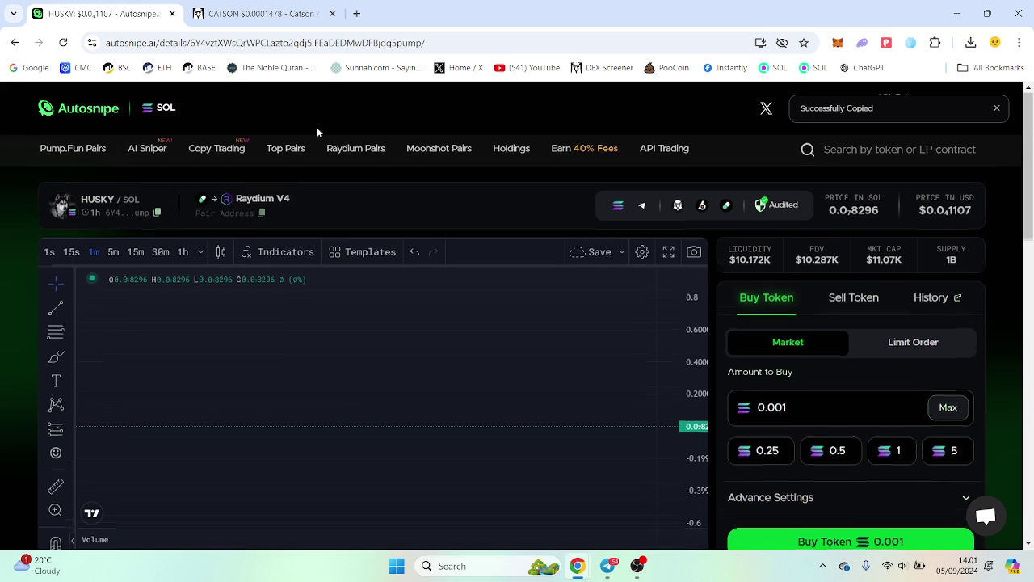
- Search DEX Screener with the HUSKY address and open the HUSKY/SOL Raydium pair page
{"action": "left_click", "coordinate": [251, 14]}
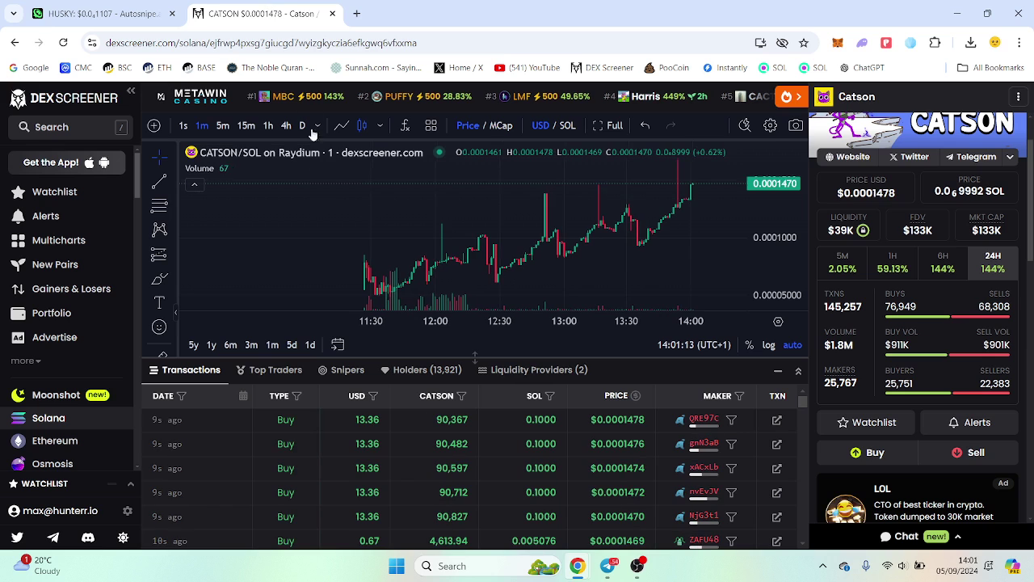
{"action": "left_click", "coordinate": [77, 133]}
{"action": "key", "text": "ctrl+v"}
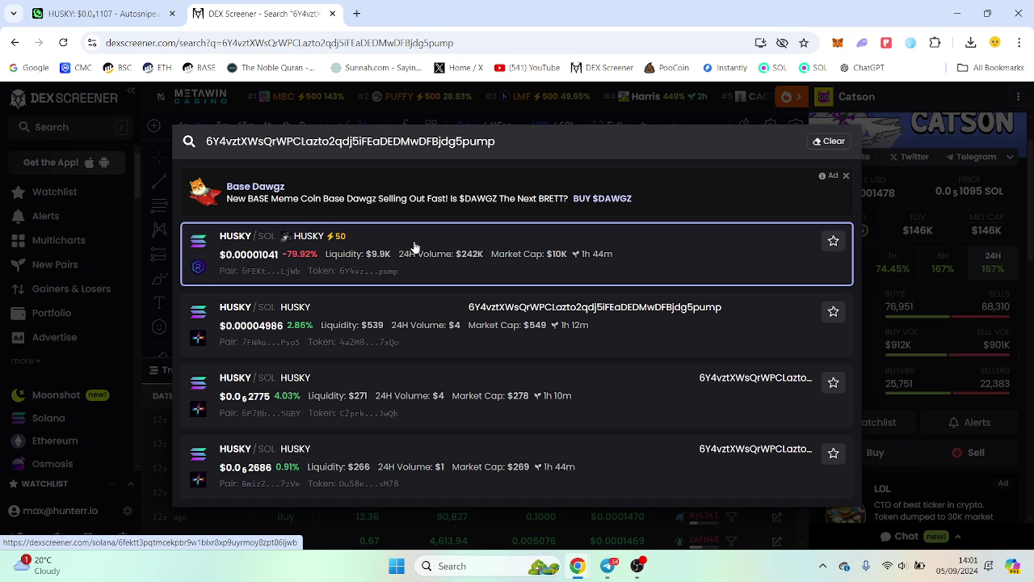
{"action": "left_click", "coordinate": [408, 246]}
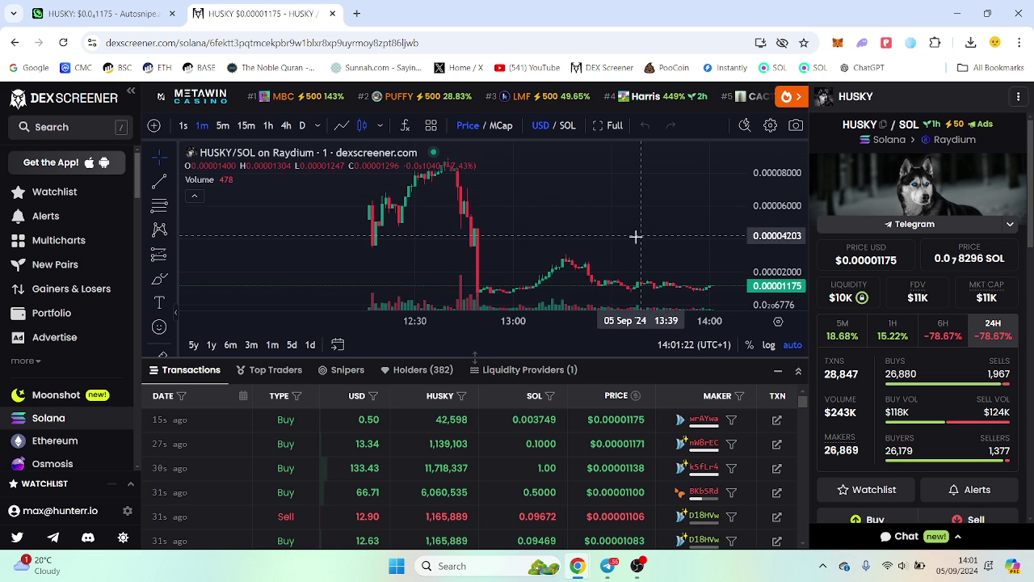
- Refresh Autosnipe's holdings P&L, showing HUSKY up about 18%, and compare against DEX Screener's HUSKY chart
{"action": "left_click", "coordinate": [101, 13]}
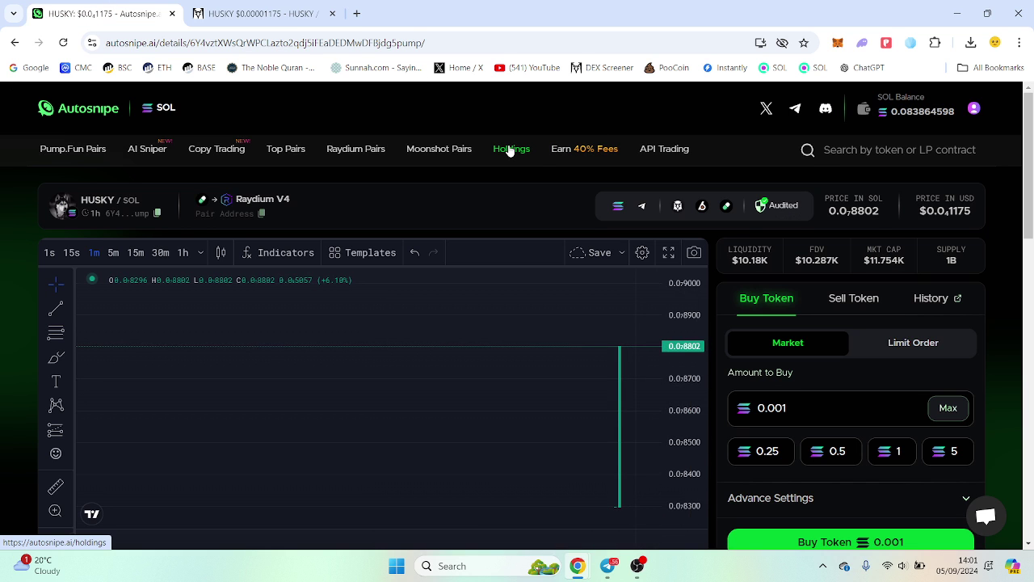
{"action": "left_click", "coordinate": [510, 152]}
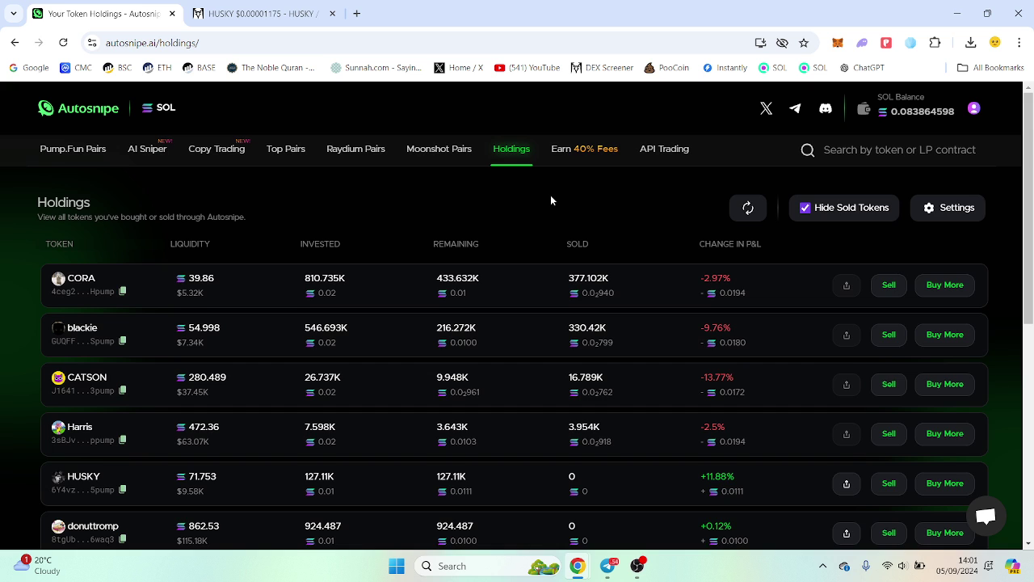
{"action": "scroll", "coordinate": [550, 200], "scroll_direction": "down", "scroll_amount": 2}
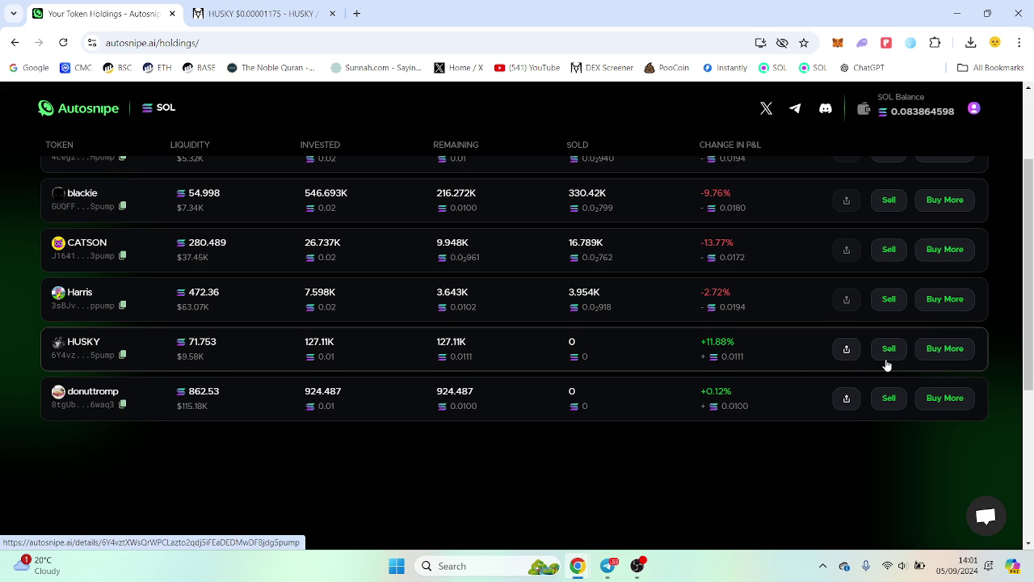
{"action": "scroll", "coordinate": [683, 378], "scroll_direction": "up", "scroll_amount": 1}
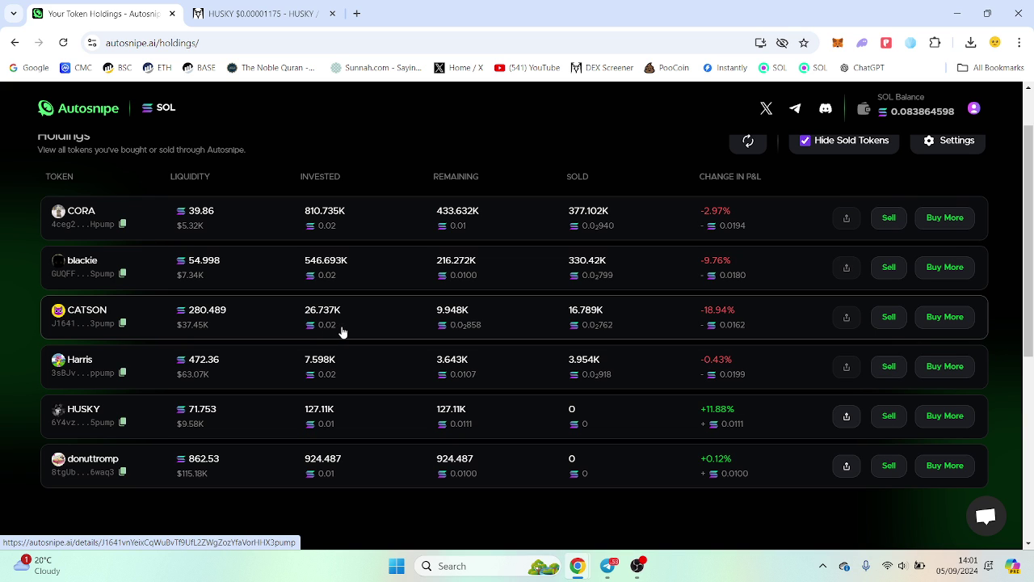
{"action": "left_click", "coordinate": [745, 145]}
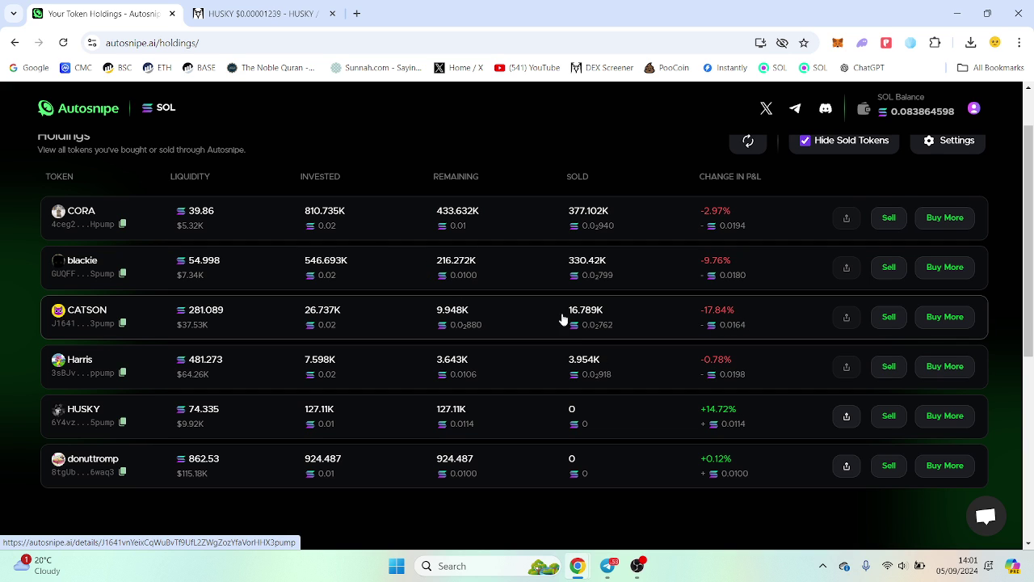
{"action": "left_click", "coordinate": [265, 7]}
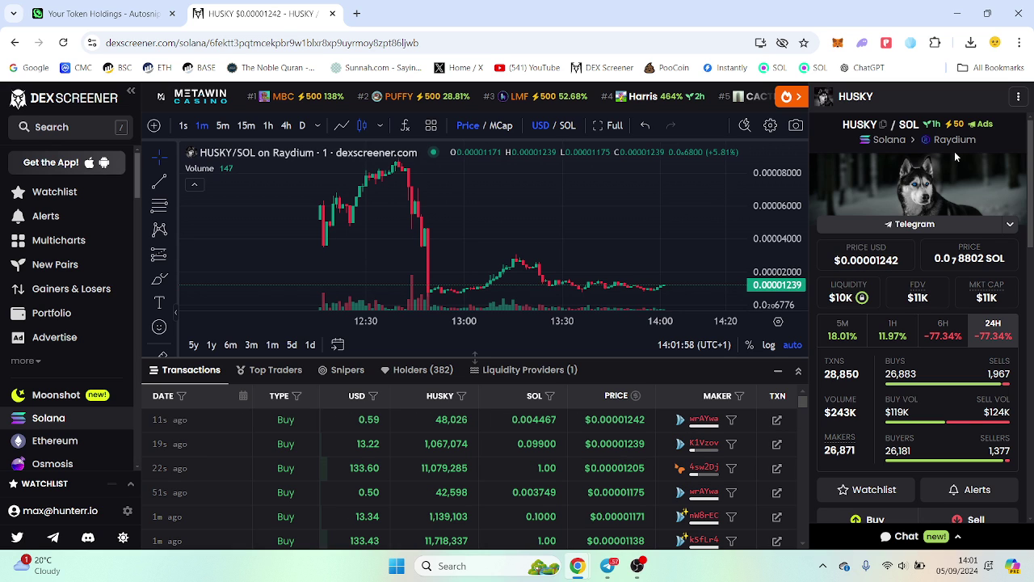
{"action": "left_click", "coordinate": [80, 10]}
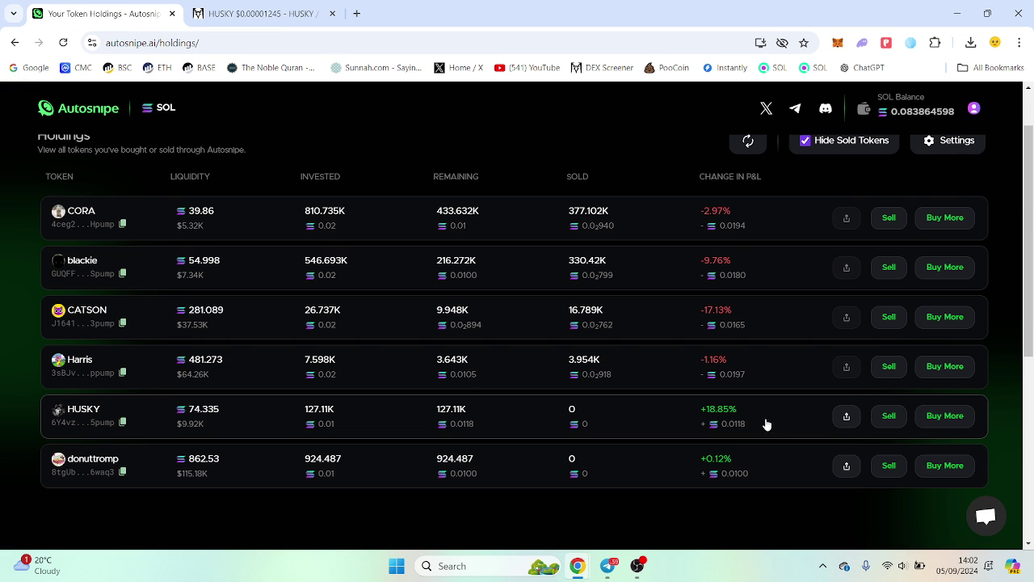
{"action": "scroll", "coordinate": [457, 370], "scroll_direction": "up", "scroll_amount": 1}
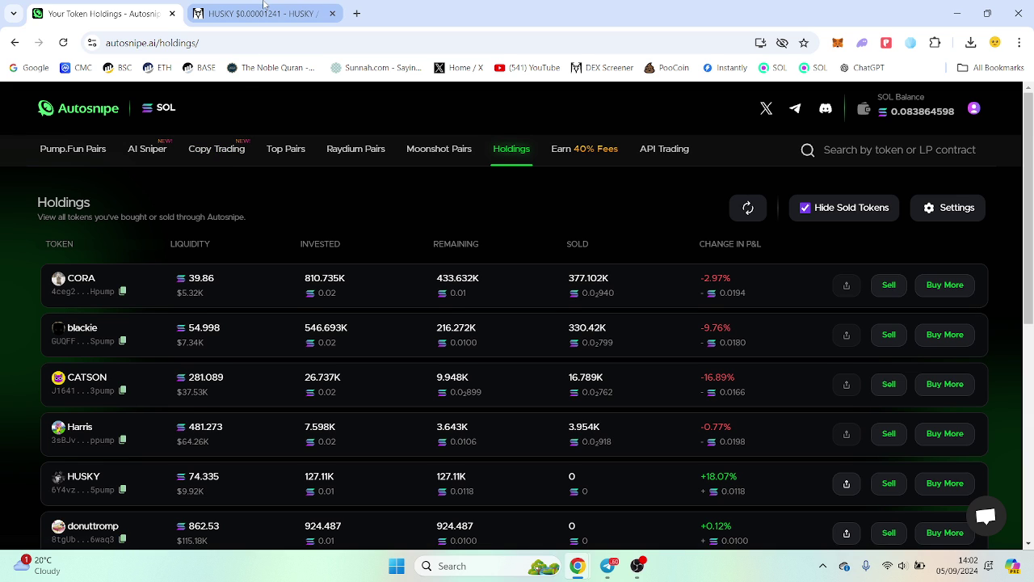
- Copy the wallet address of HUSKY's #1 top trader from their Solscan account page
{"action": "left_click", "coordinate": [235, 150]}
{"action": "key", "text": "ctrl+Tab"}
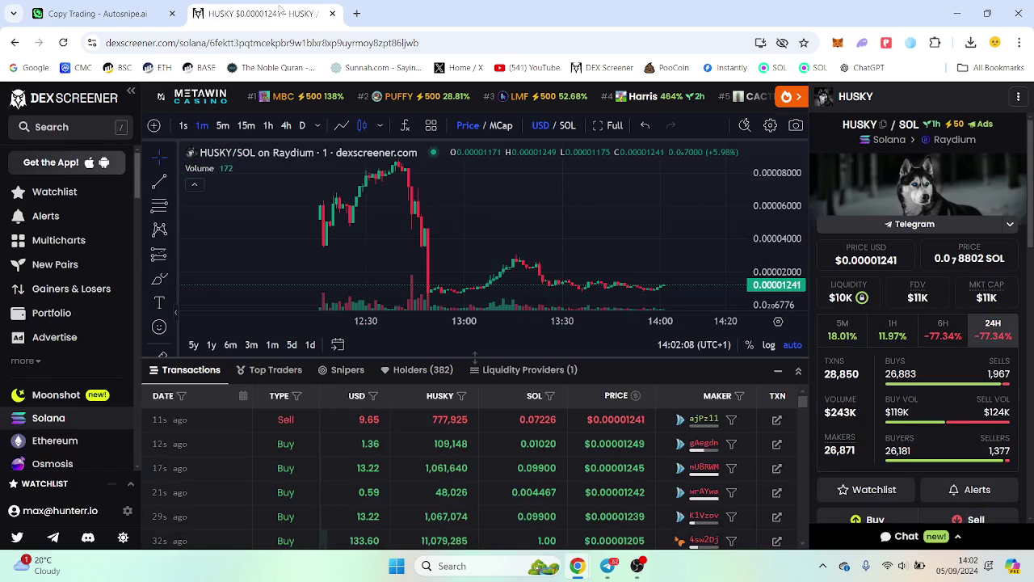
{"action": "left_click", "coordinate": [275, 369]}
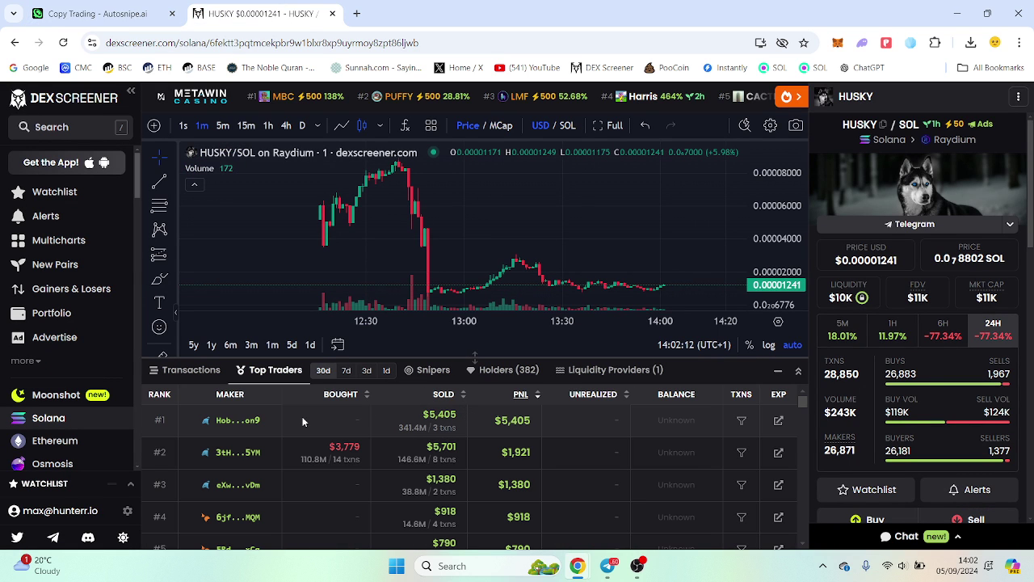
{"action": "left_click", "coordinate": [779, 421]}
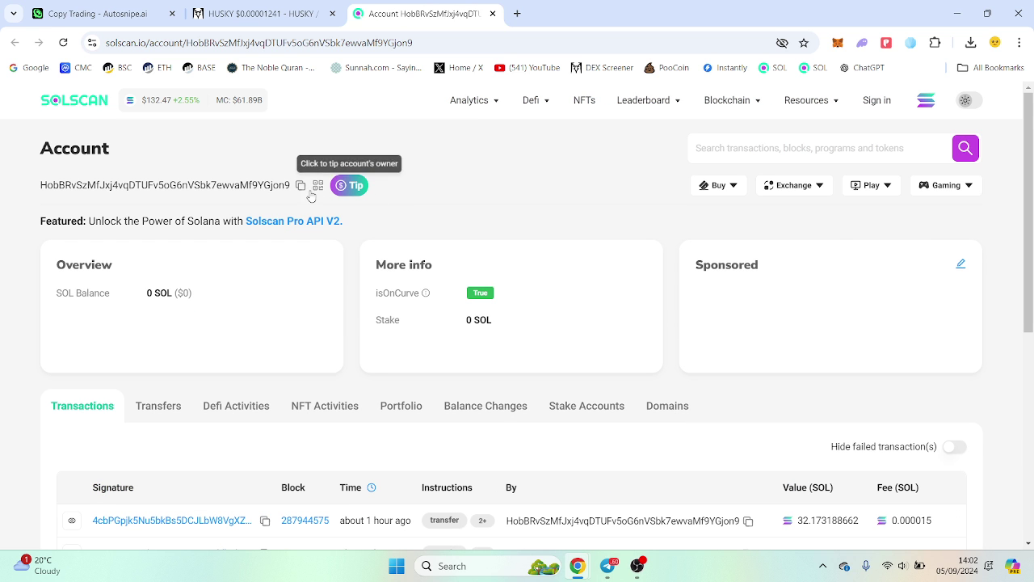
{"action": "left_click", "coordinate": [301, 186]}
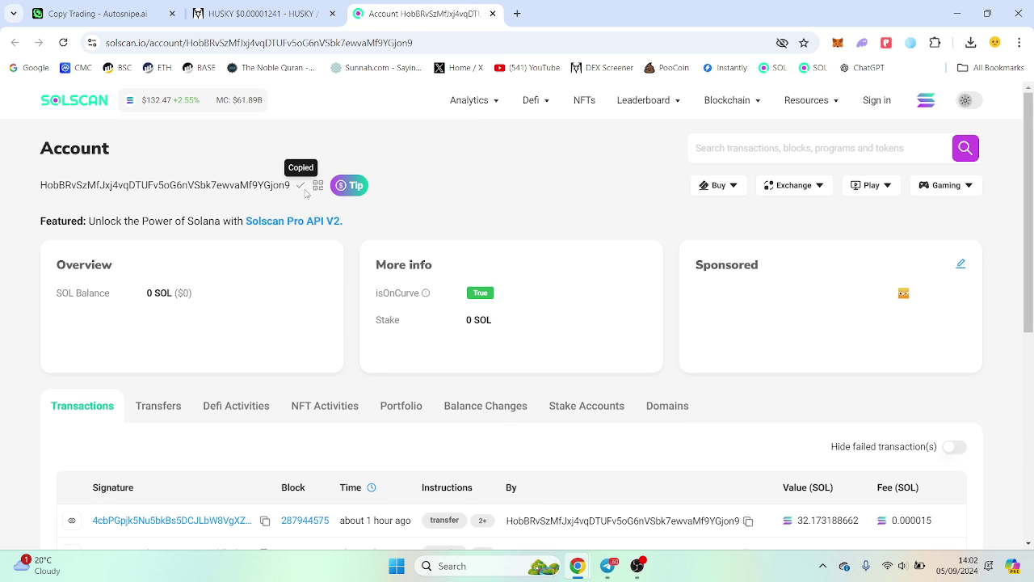
- Paste the #1 trader's address as the copy-trade target; it is rejected as invalid
{"action": "left_click", "coordinate": [101, 8]}
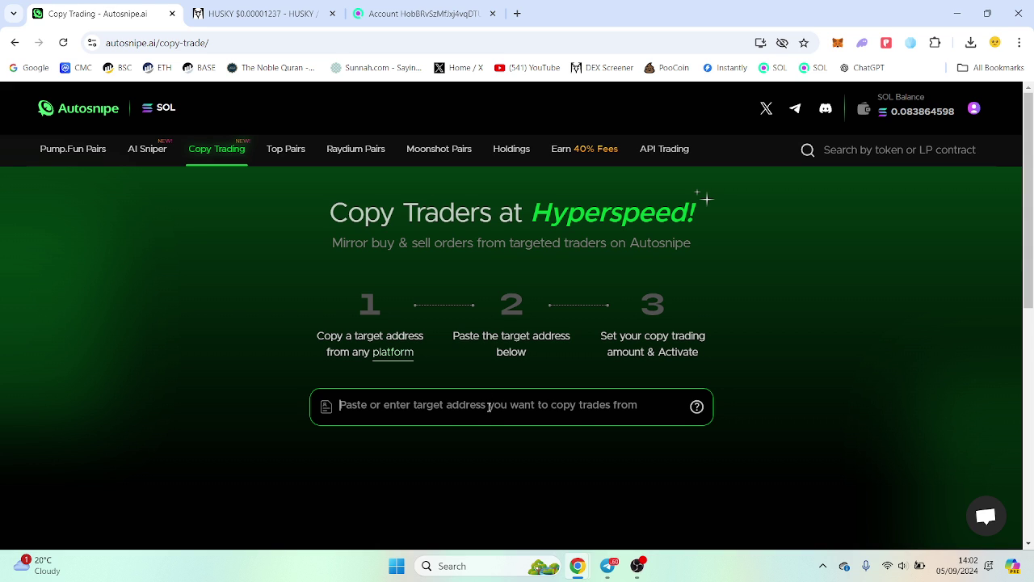
{"action": "key", "text": "ctrl+v"}
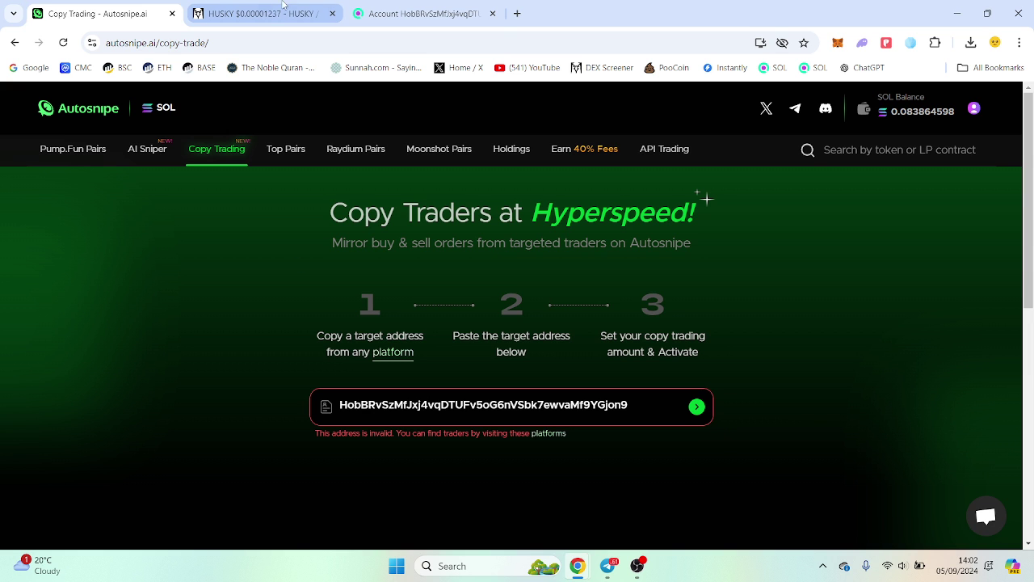
{"action": "left_click", "coordinate": [416, 14]}
{"action": "scroll", "coordinate": [316, 273], "scroll_direction": "down", "scroll_amount": 1}
{"action": "scroll", "coordinate": [316, 273], "scroll_direction": "up", "scroll_amount": 2}
- Copy HUSKY's #9 top trader's wallet from Solscan and select the invalid target address in Autosnipe
{"action": "left_click", "coordinate": [300, 186]}
{"action": "left_click", "coordinate": [259, 14]}
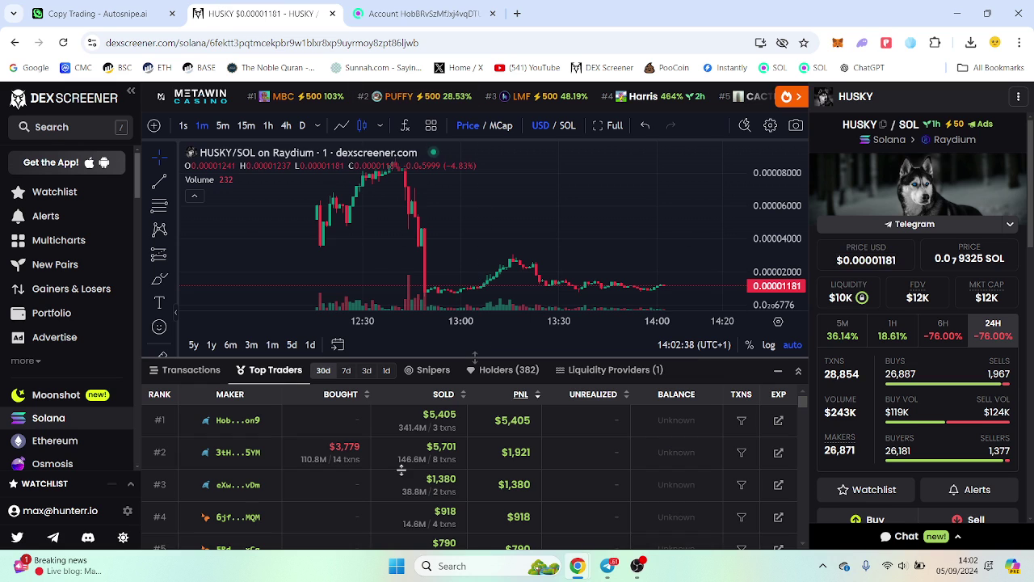
{"action": "scroll", "coordinate": [402, 470], "scroll_direction": "down", "scroll_amount": 3}
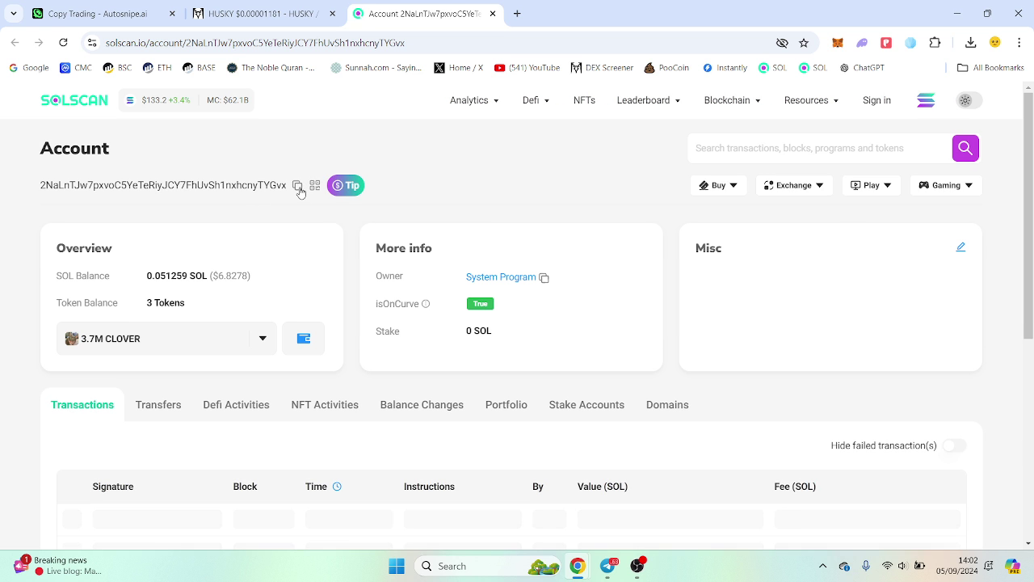
{"action": "left_click", "coordinate": [297, 185]}
{"action": "left_click", "coordinate": [105, 6]}
{"action": "double_click", "coordinate": [550, 416]}
- Activate copy trading for the #9 HUSKY trader at 0.005 SOL per order, 0.02 SOL total
{"action": "key", "text": "ctrl+v"}
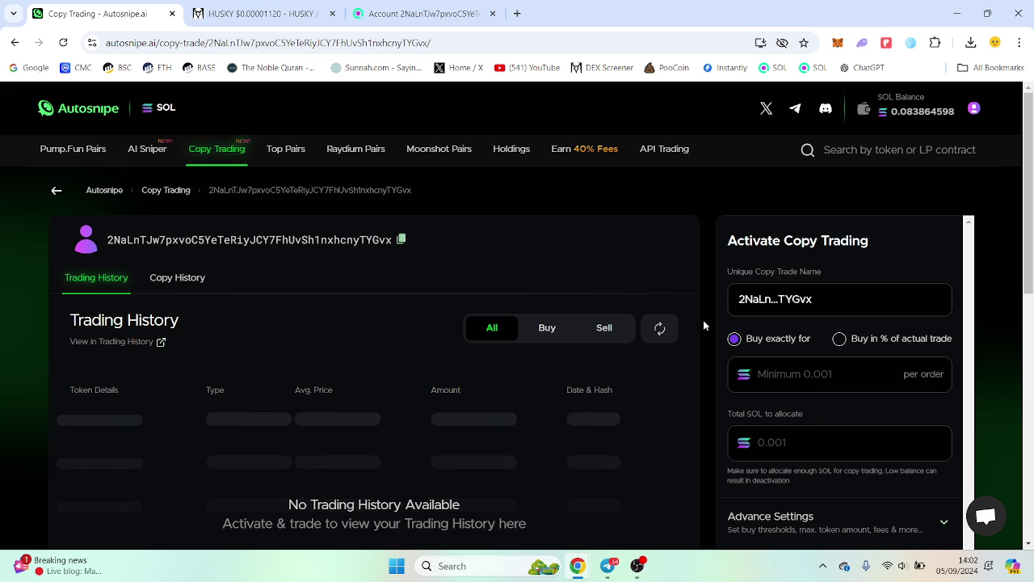
{"action": "scroll", "coordinate": [703, 320], "scroll_direction": "down", "scroll_amount": 1}
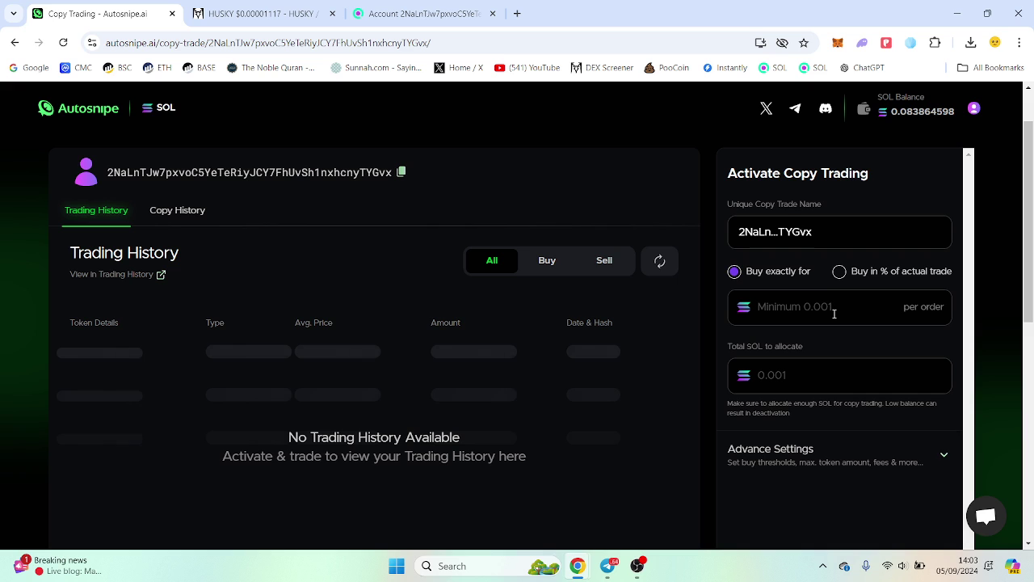
{"action": "type", "text": "0."}
{"action": "type", "text": "0."}
{"action": "scroll", "coordinate": [846, 410], "scroll_direction": "down", "scroll_amount": 2}
{"action": "scroll", "coordinate": [852, 456], "scroll_direction": "up", "scroll_amount": 2}
{"action": "scroll", "coordinate": [852, 456], "scroll_direction": "down", "scroll_amount": 1}
{"action": "left_click", "coordinate": [870, 509]}
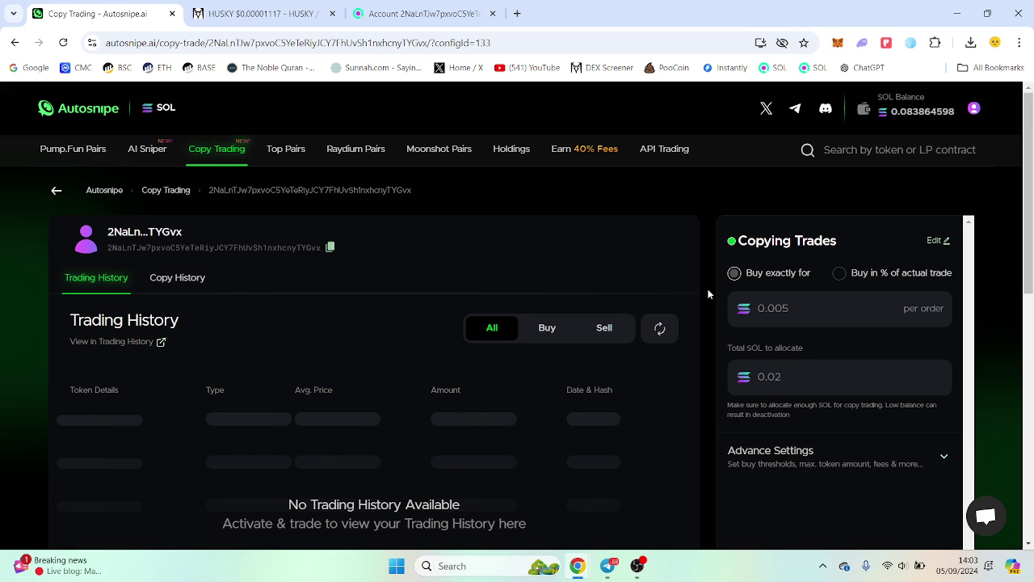
- Open the Mutant Boys Club MBC/SOL pair from DEX Screener's Solana pairs list
{"action": "left_click", "coordinate": [245, 6]}
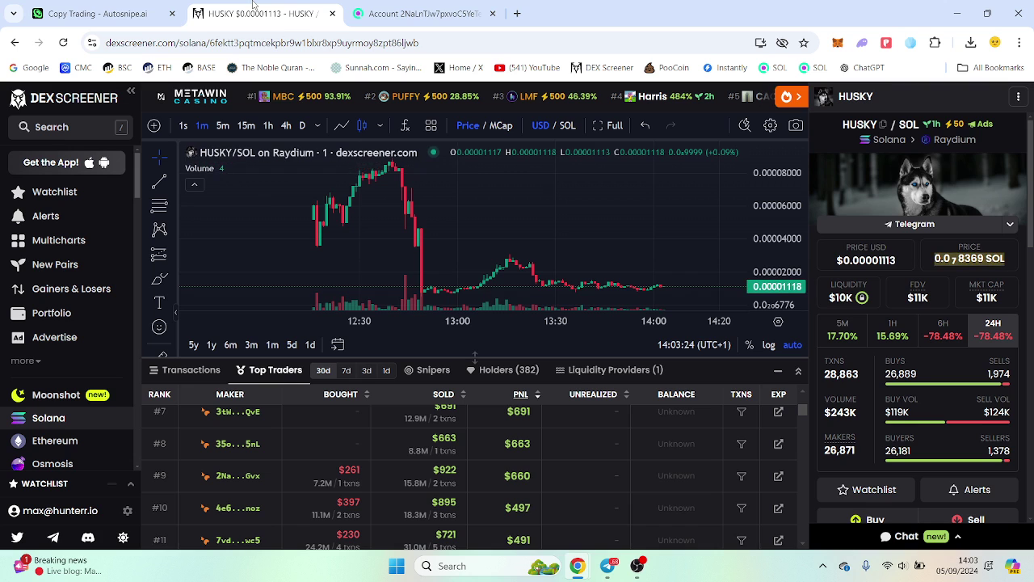
{"action": "left_click", "coordinate": [97, 14]}
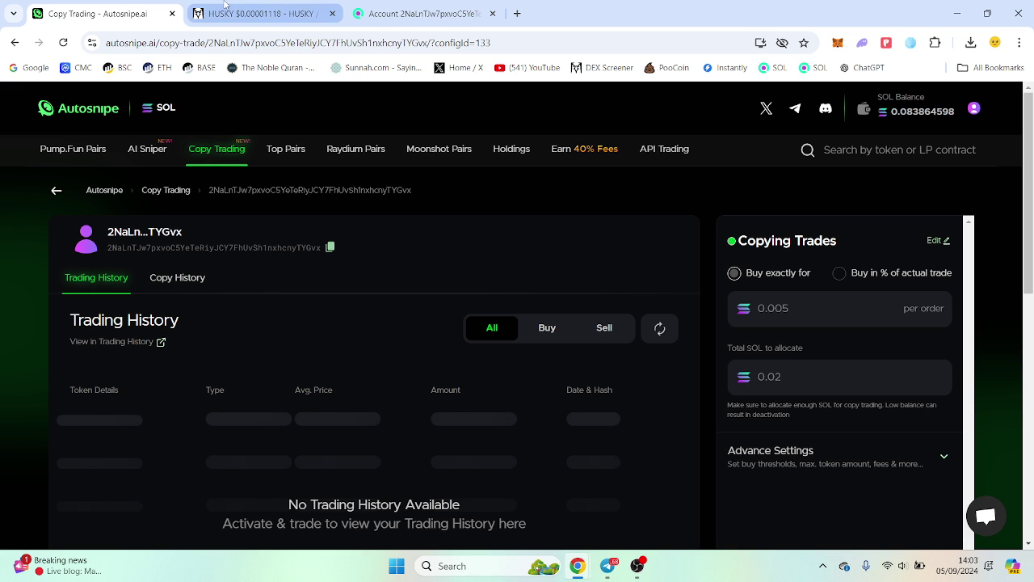
{"action": "left_click", "coordinate": [257, 14]}
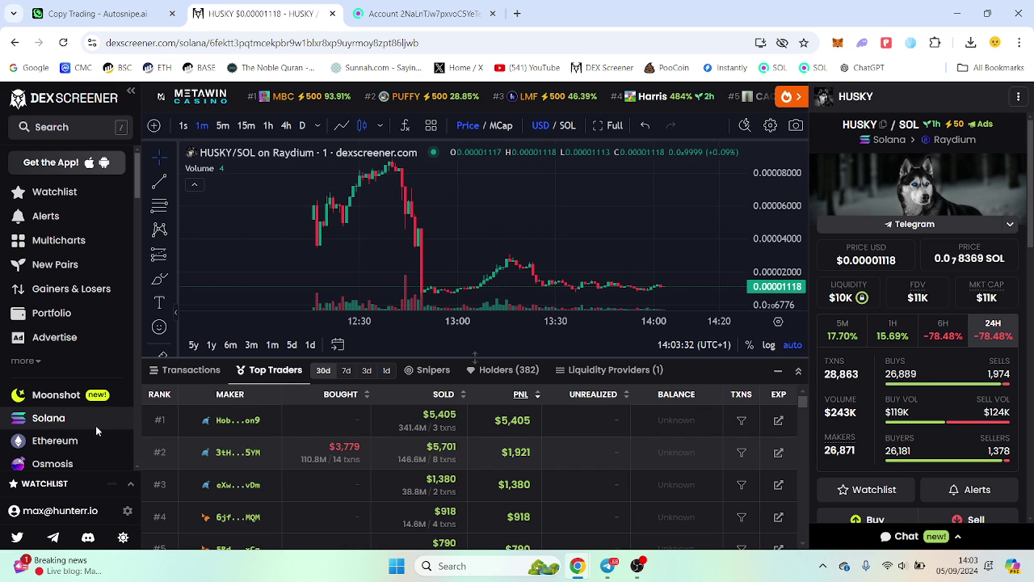
{"action": "left_click", "coordinate": [70, 418]}
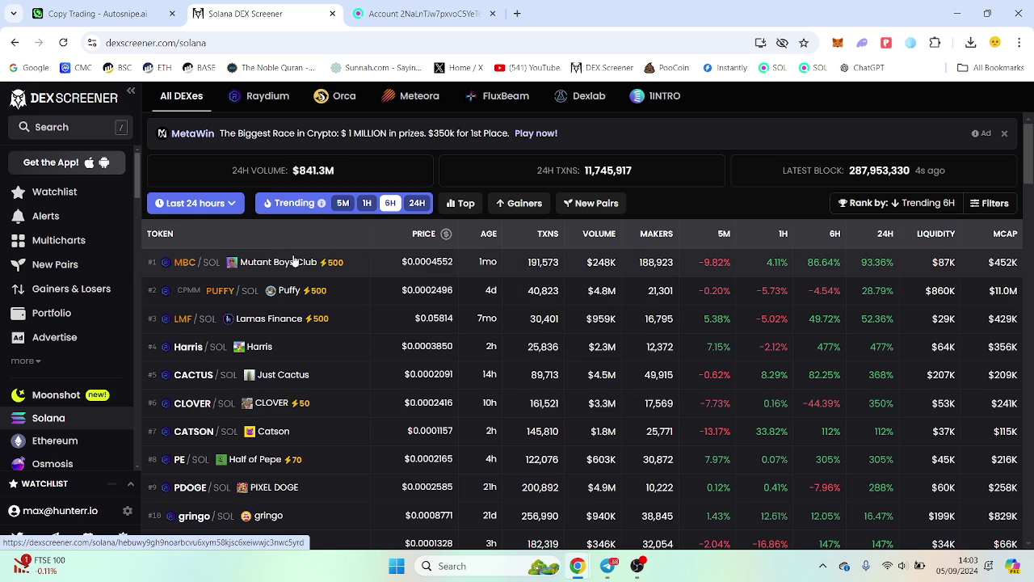
{"action": "left_click", "coordinate": [294, 260]}
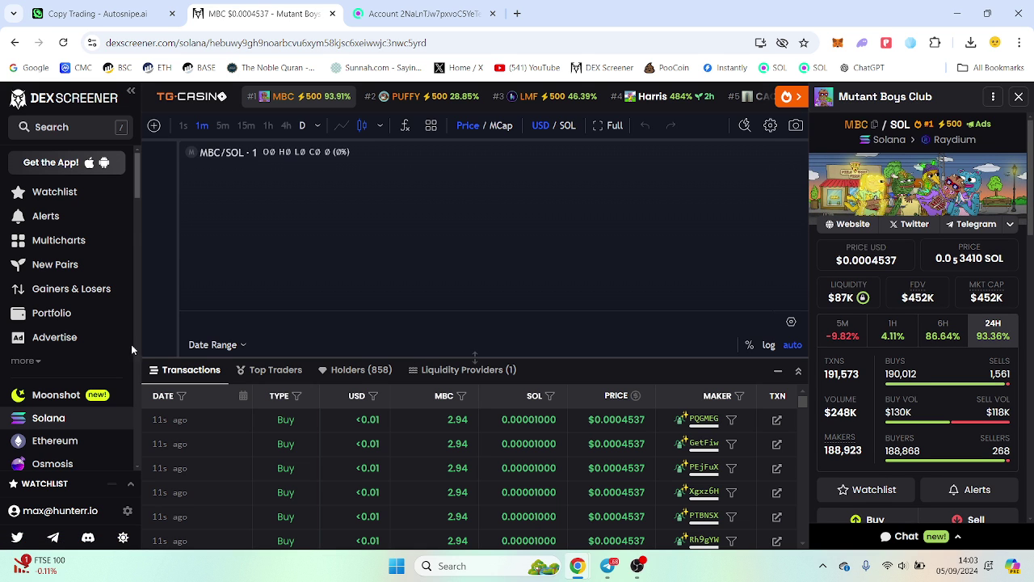
{"action": "left_click", "coordinate": [361, 369]}
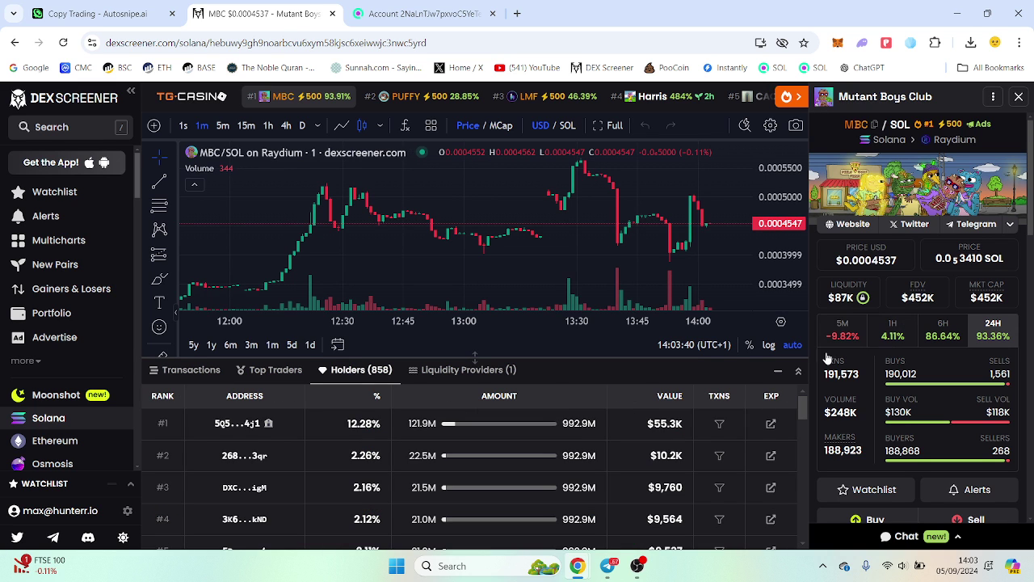
- Copy the #10 MBC top trader's wallet address from their Solscan account
{"action": "left_click", "coordinate": [257, 371]}
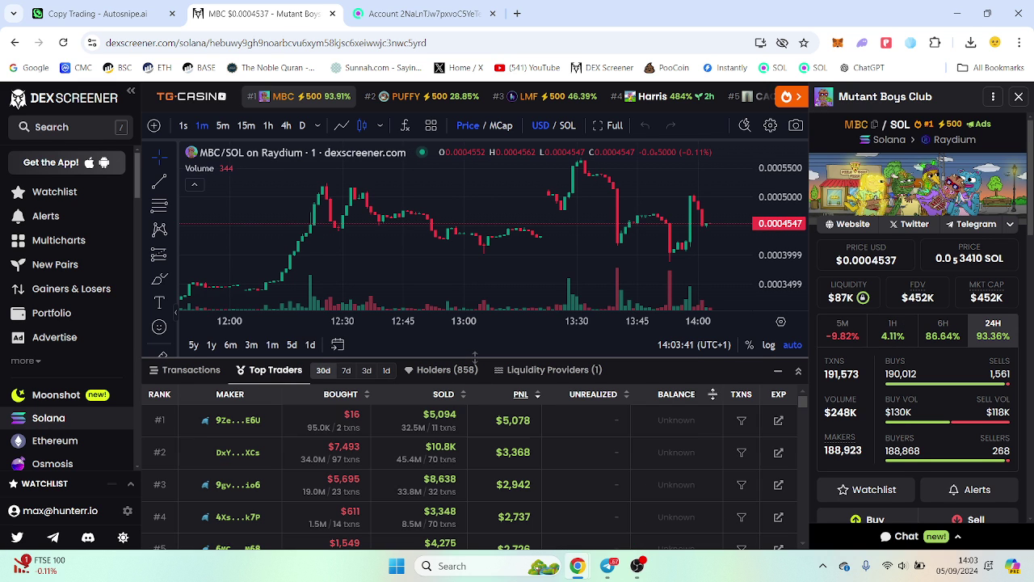
{"action": "scroll", "coordinate": [679, 461], "scroll_direction": "down", "scroll_amount": 2}
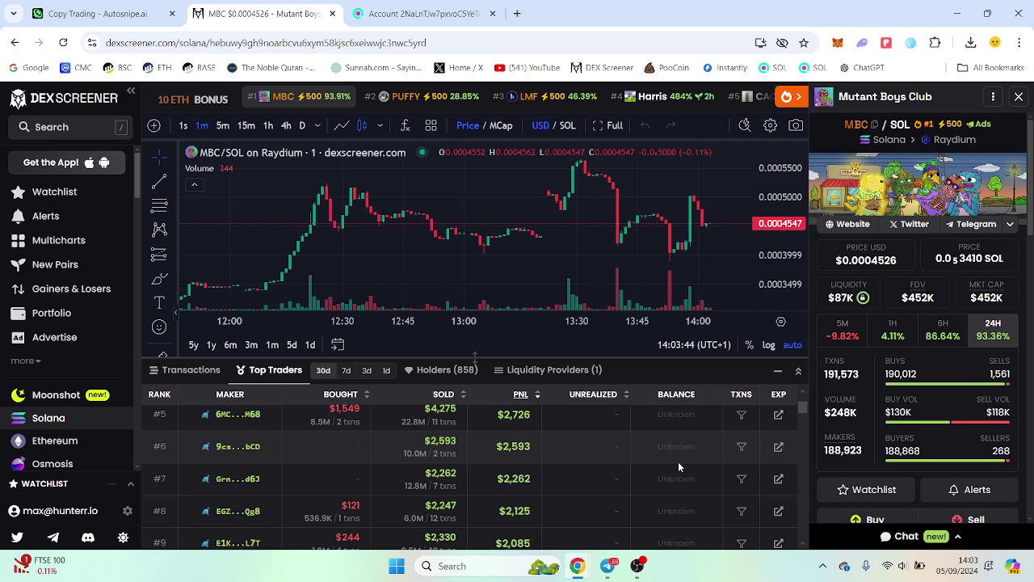
{"action": "scroll", "coordinate": [675, 461], "scroll_direction": "down", "scroll_amount": 2}
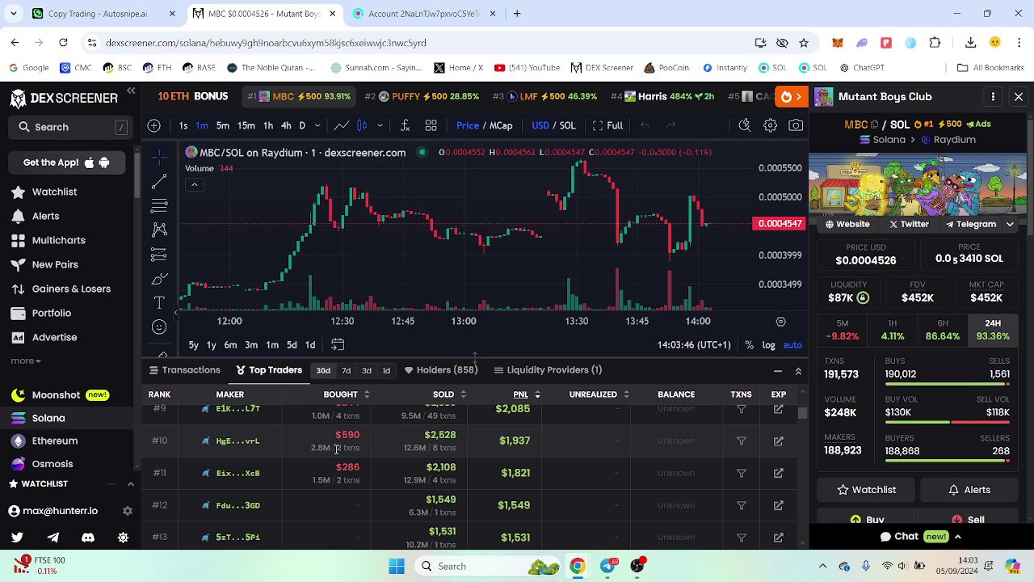
{"action": "left_click", "coordinate": [780, 454]}
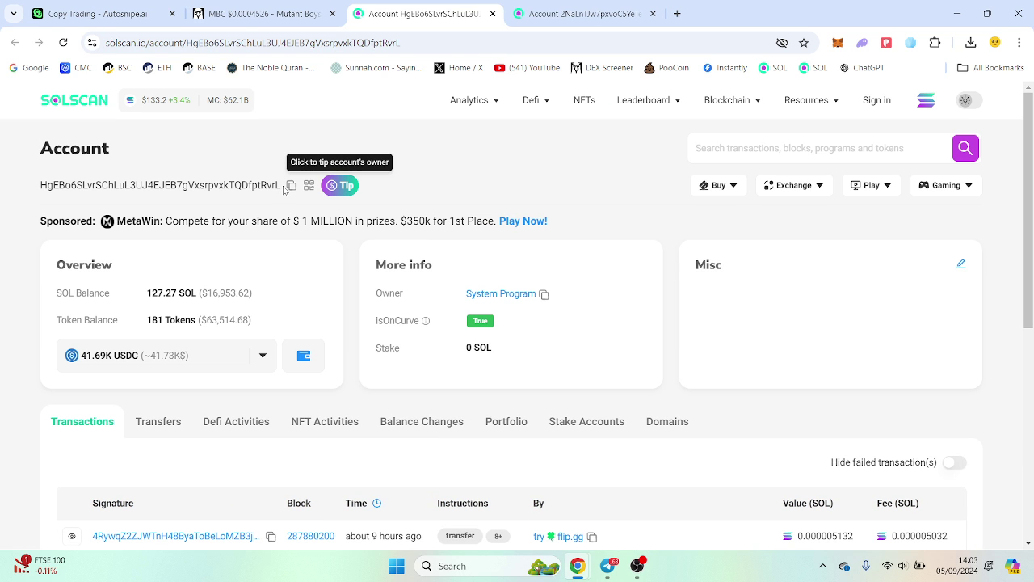
{"action": "left_click", "coordinate": [290, 187]}
- Submit the MBC #10 trader's wallet address as Autosnipe's copy-trade target
{"action": "left_click", "coordinate": [91, 7]}
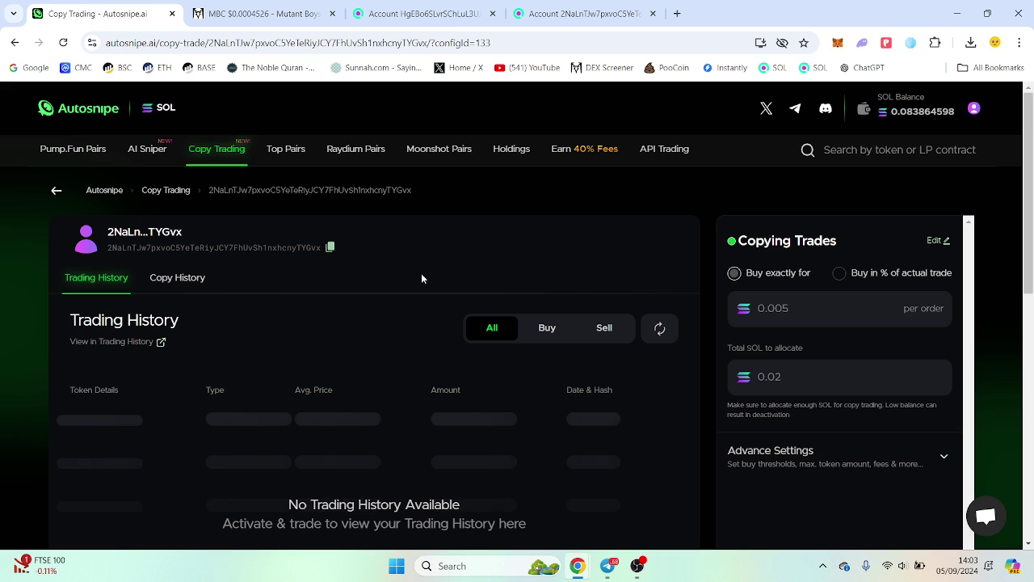
{"action": "left_click", "coordinate": [215, 150]}
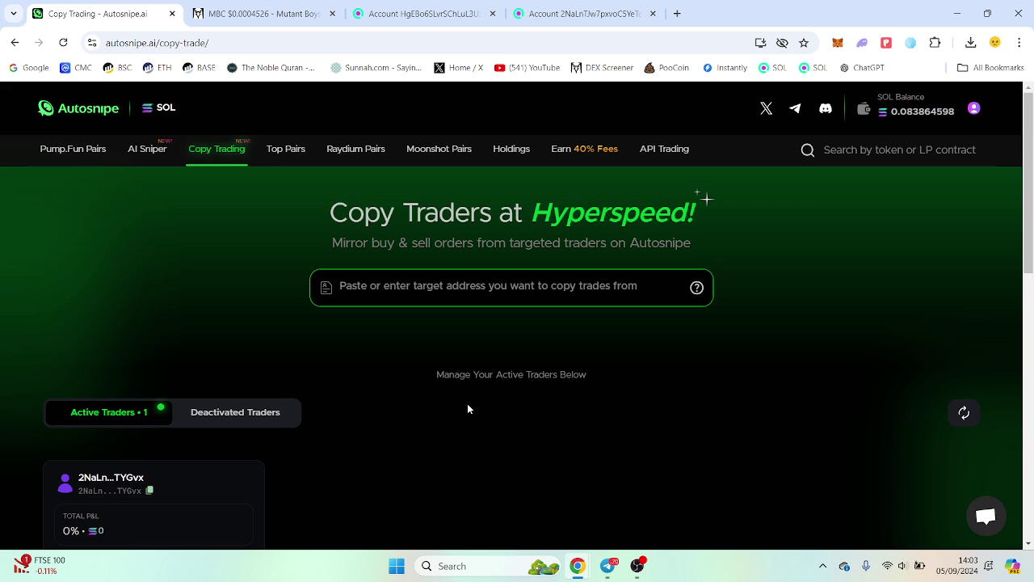
{"action": "key", "text": "ctrl+v"}
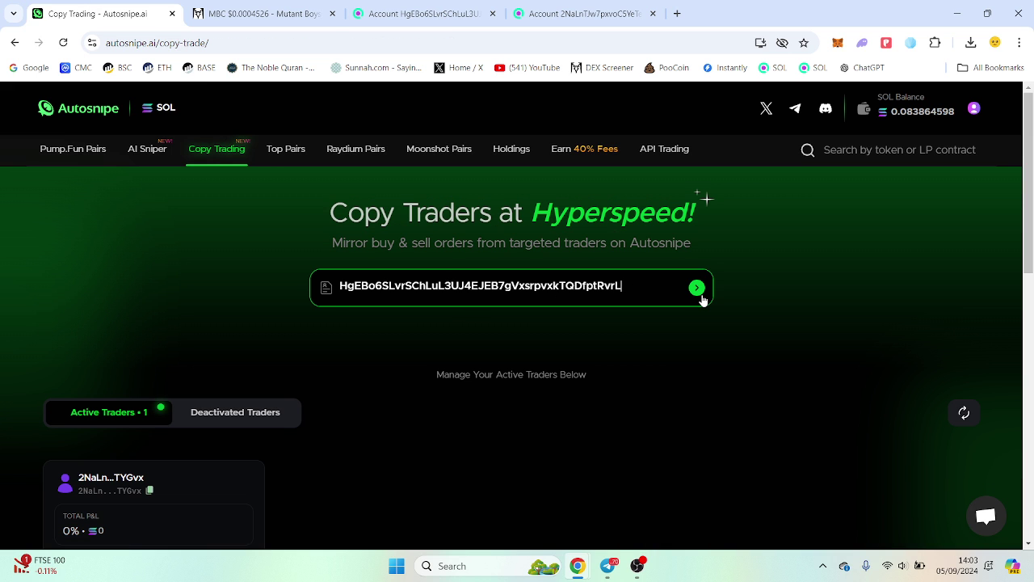
{"action": "left_click", "coordinate": [698, 291]}
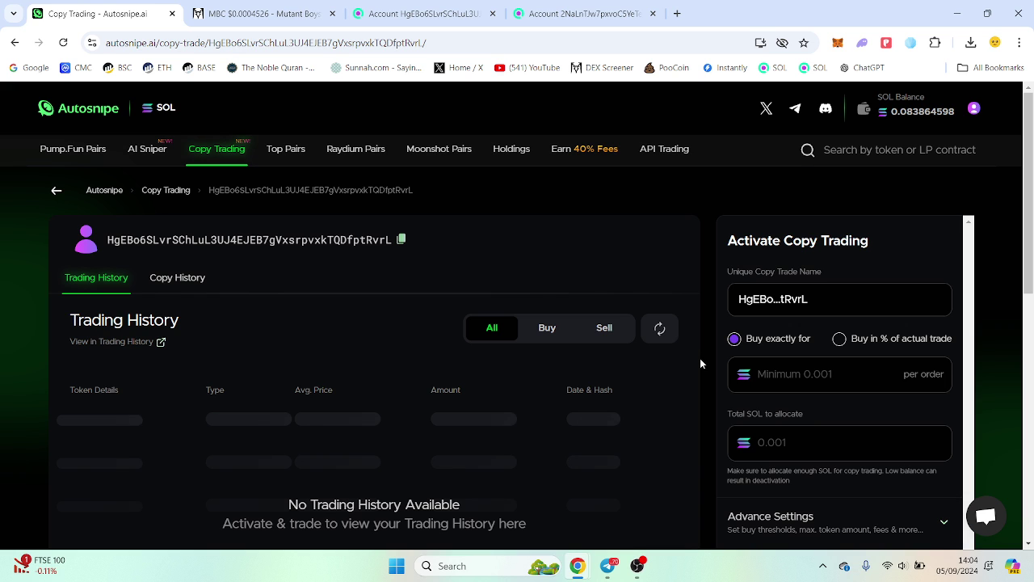
- Activate copy trading with a fixed 0.001 SOL per order and 0.025 SOL allocated
{"action": "left_click", "coordinate": [810, 374]}
{"action": "type", "text": "0."}
{"action": "type", "text": "0"}
{"action": "type", "text": ".02"}
{"action": "scroll", "coordinate": [793, 438], "scroll_direction": "down", "scroll_amount": 1}
{"action": "key", "text": "BackSpace"}
{"action": "type", "text": "19"}
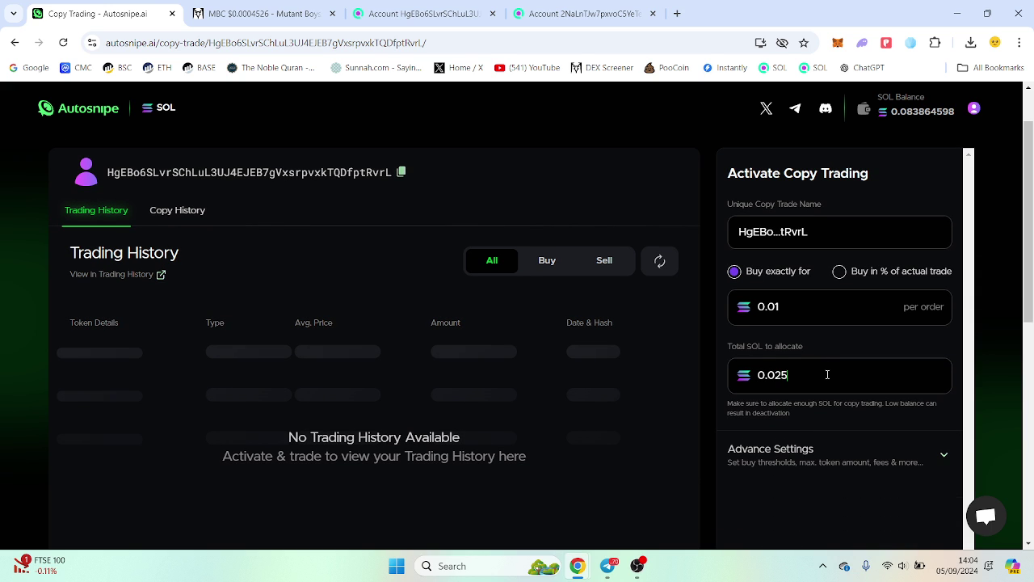
{"action": "left_click", "coordinate": [840, 273]}
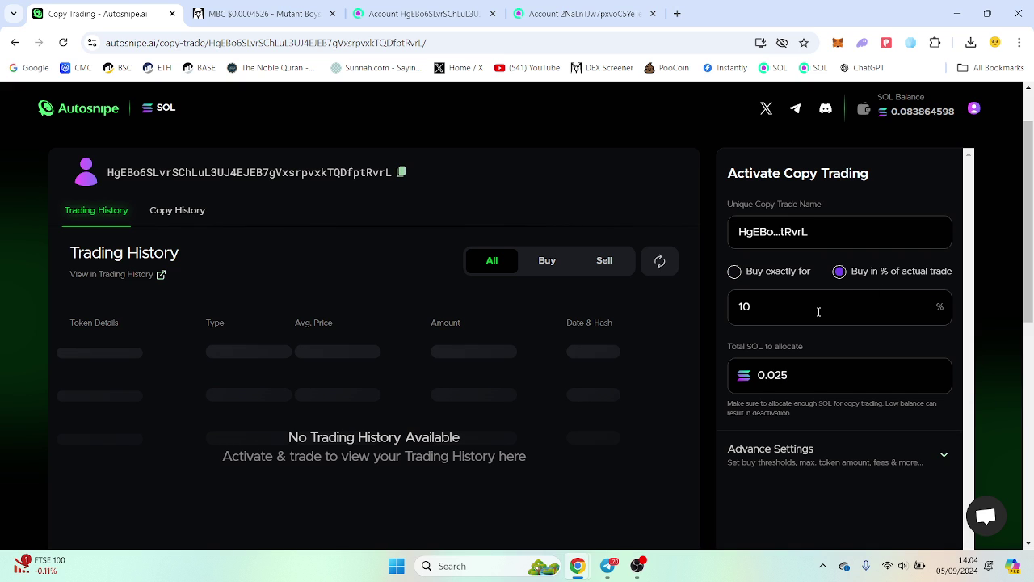
{"action": "left_click", "coordinate": [737, 272]}
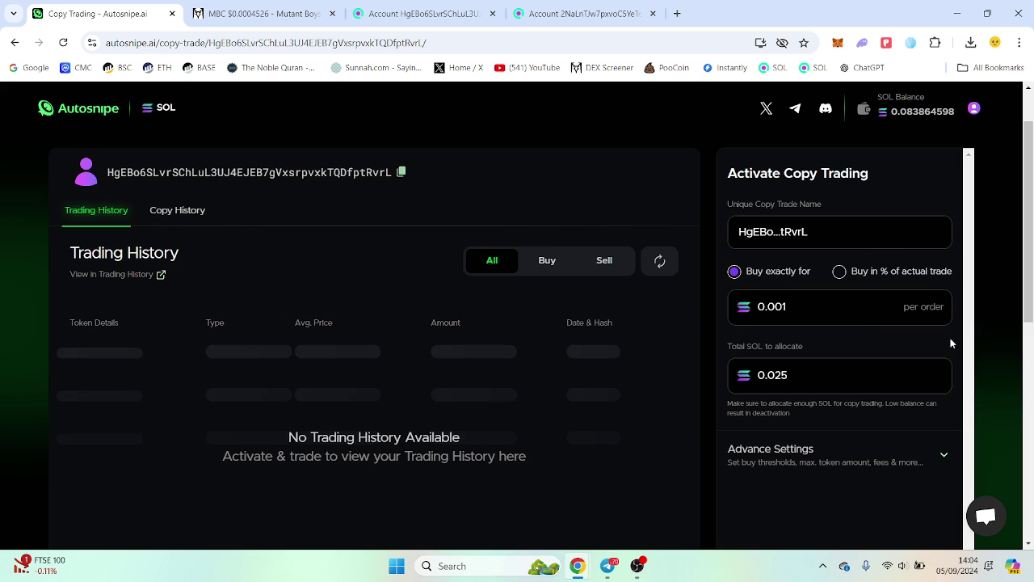
{"action": "scroll", "coordinate": [945, 340], "scroll_direction": "down", "scroll_amount": 2}
{"action": "left_click", "coordinate": [828, 450]}
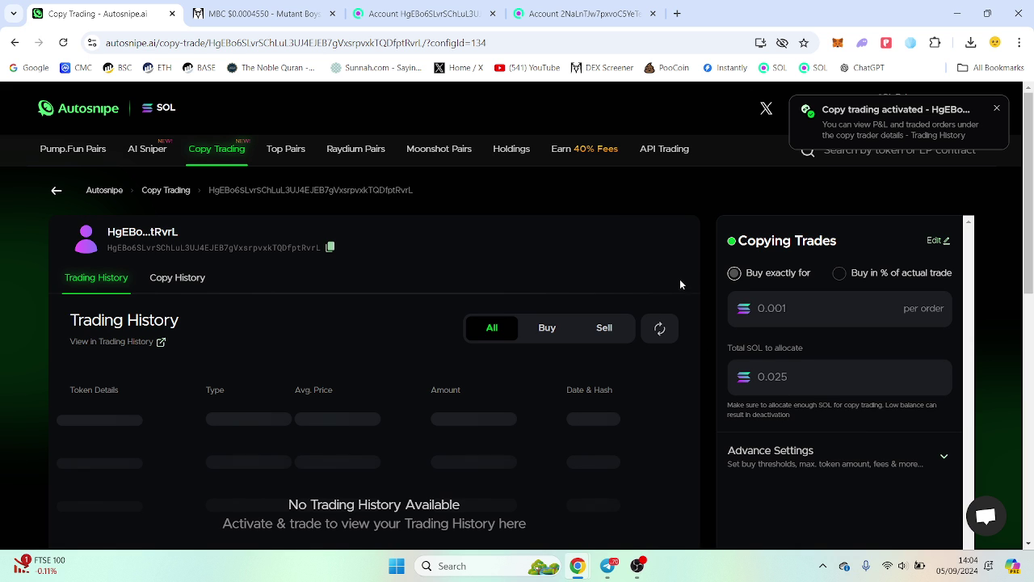
- Review the copy-trading overview, now listing two active traded wallets
{"action": "left_click", "coordinate": [219, 150]}
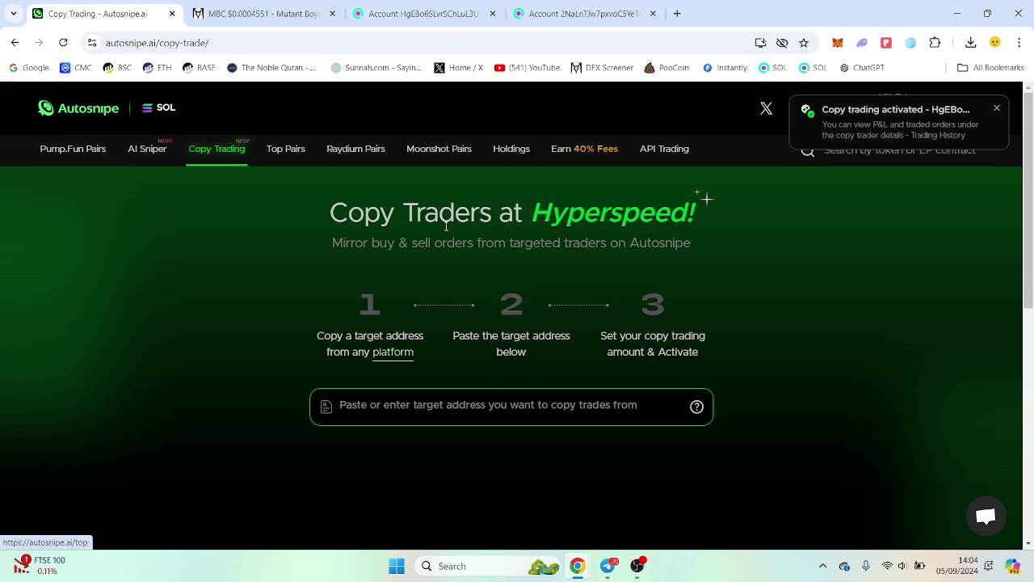
{"action": "scroll", "coordinate": [546, 299], "scroll_direction": "down", "scroll_amount": 2}
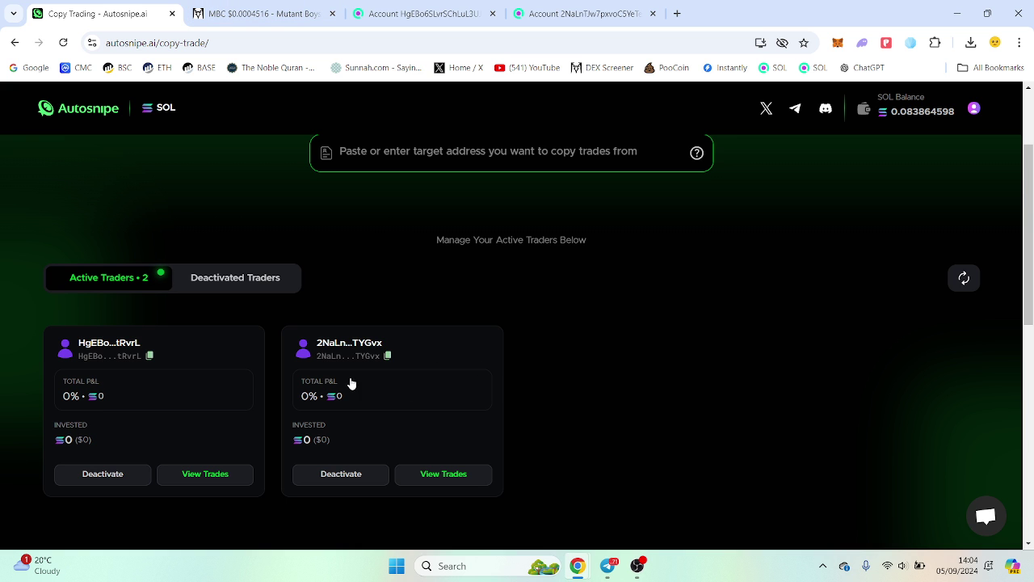
{"action": "key", "text": "ctrl+Tab"}
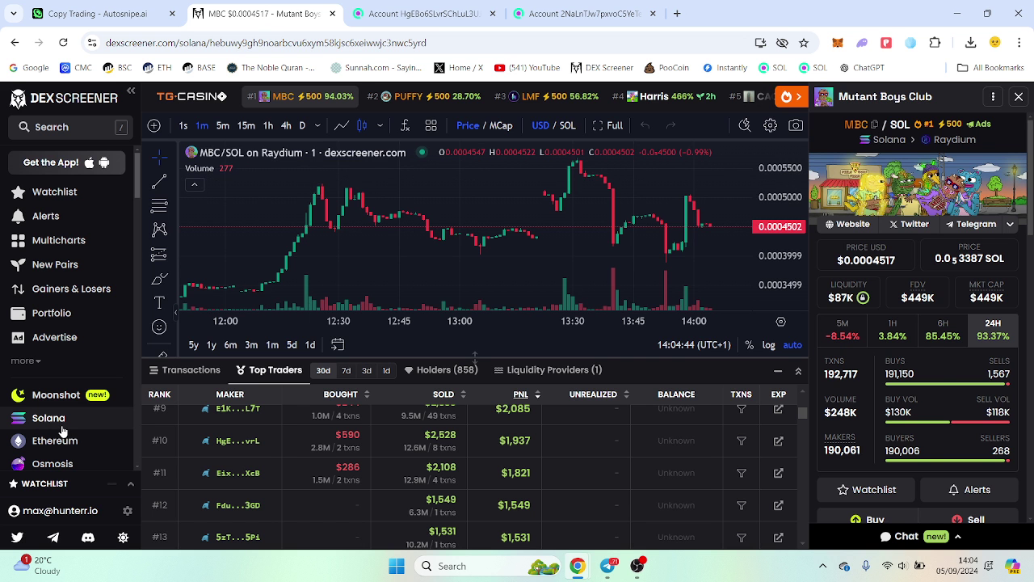
- From DEX Screener's Solana pairs, open PUFFY's top traders and copy a trader's wallet address from Solscan
{"action": "left_click", "coordinate": [62, 429]}
{"action": "left_click", "coordinate": [289, 296]}
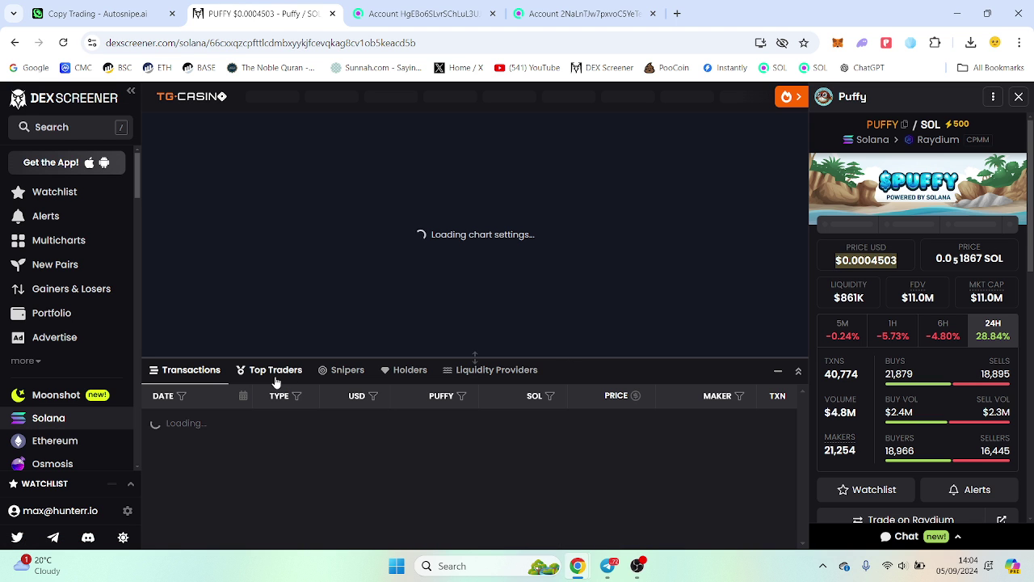
{"action": "left_click", "coordinate": [275, 377]}
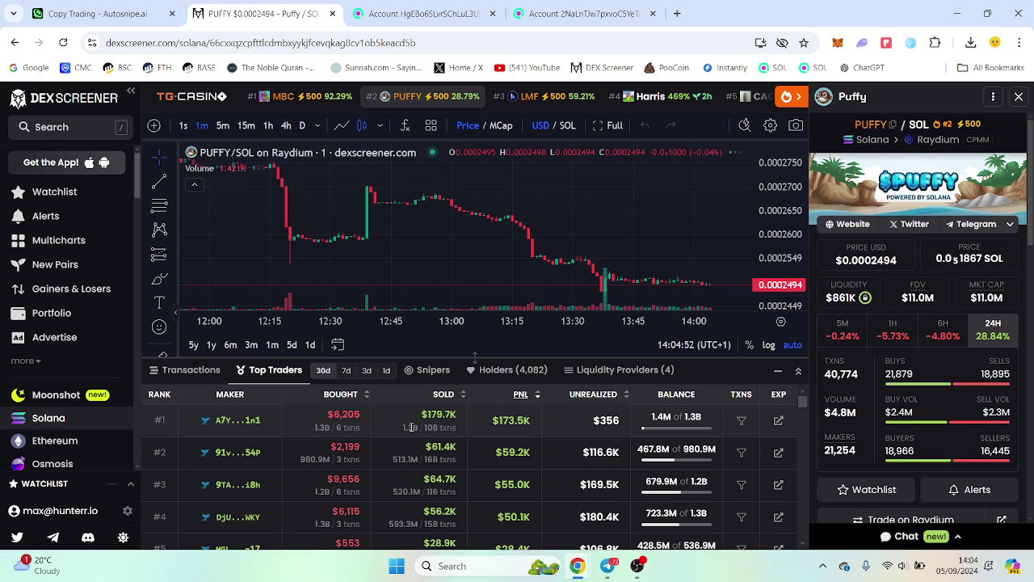
{"action": "scroll", "coordinate": [459, 450], "scroll_direction": "down", "scroll_amount": 3}
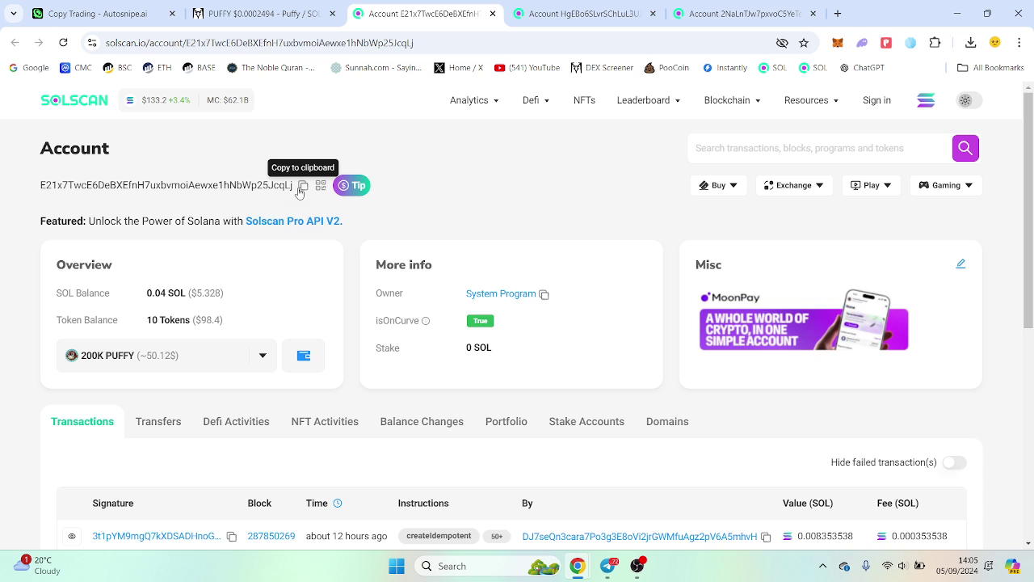
{"action": "left_click", "coordinate": [300, 189]}
- Paste the PUFFY trader's wallet and activate copy trading with 0.02 SOL per order and 0.05 SOL allocated
{"action": "key", "text": "ctrl+1"}
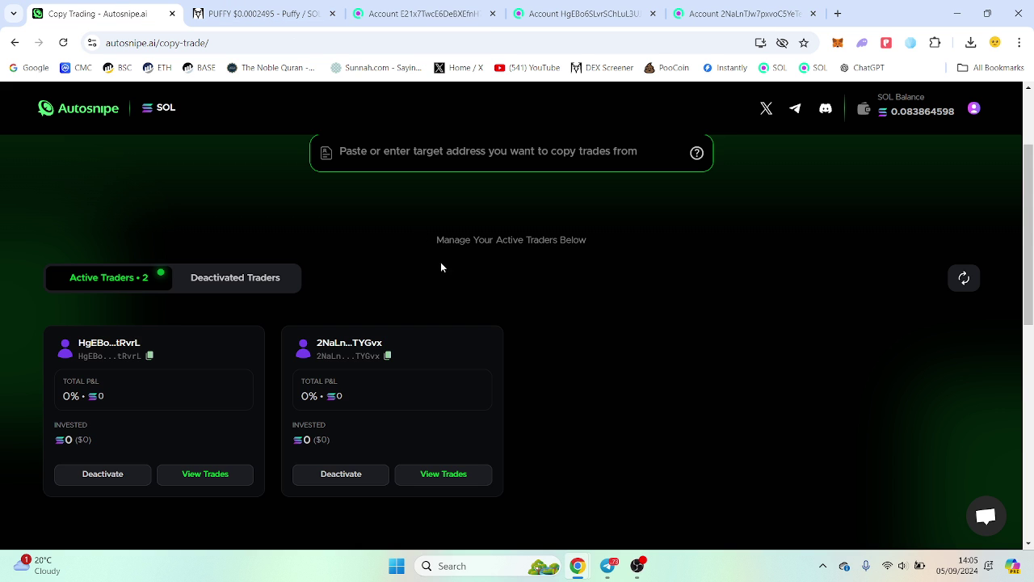
{"action": "scroll", "coordinate": [528, 231], "scroll_direction": "up", "scroll_amount": 2}
{"action": "left_click", "coordinate": [542, 284]}
{"action": "key", "text": "ctrl+v"}
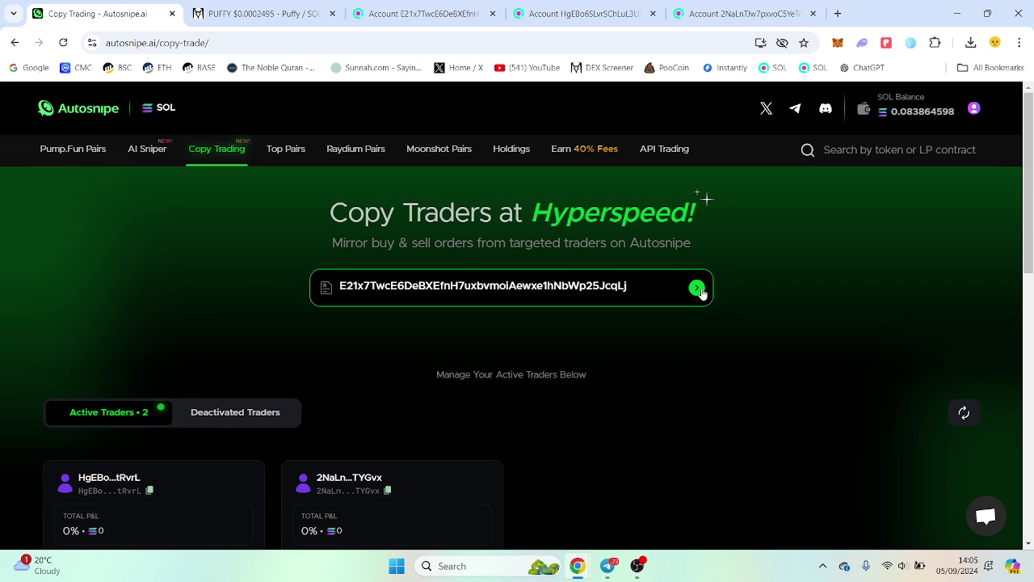
{"action": "left_click", "coordinate": [700, 291]}
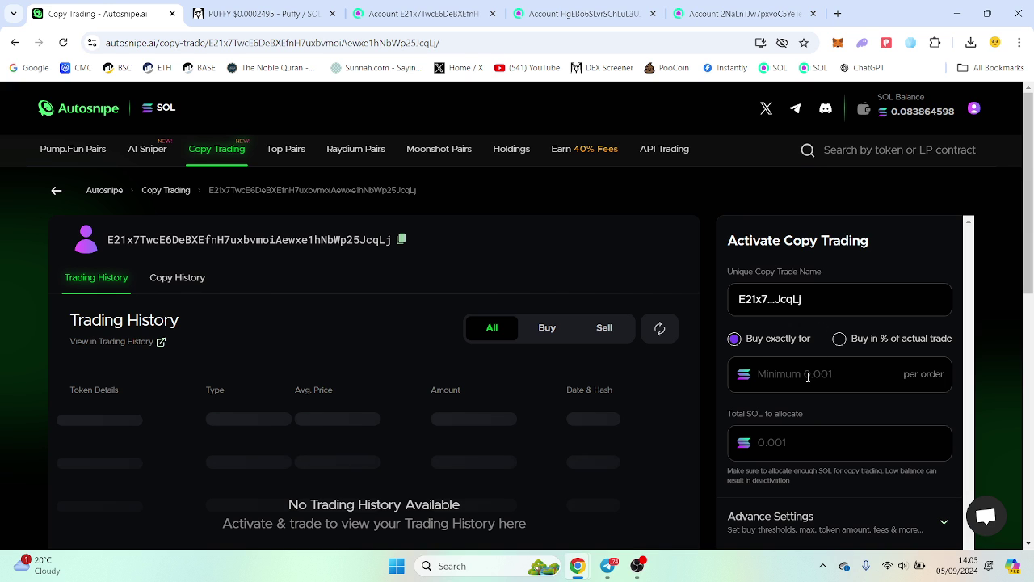
{"action": "type", "text": "0.02"}
{"action": "type", "text": "0.05"}
{"action": "scroll", "coordinate": [876, 479], "scroll_direction": "down", "scroll_amount": 3}
{"action": "left_click", "coordinate": [866, 443]}
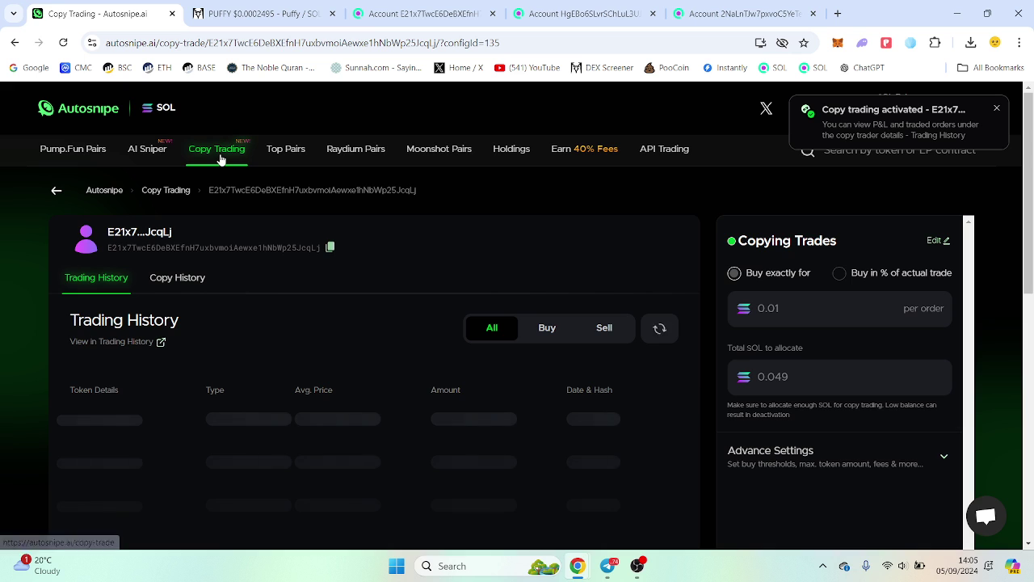
- Go back to the copy trading overview and scroll through the three Active Traders cards
{"action": "left_click", "coordinate": [221, 155]}
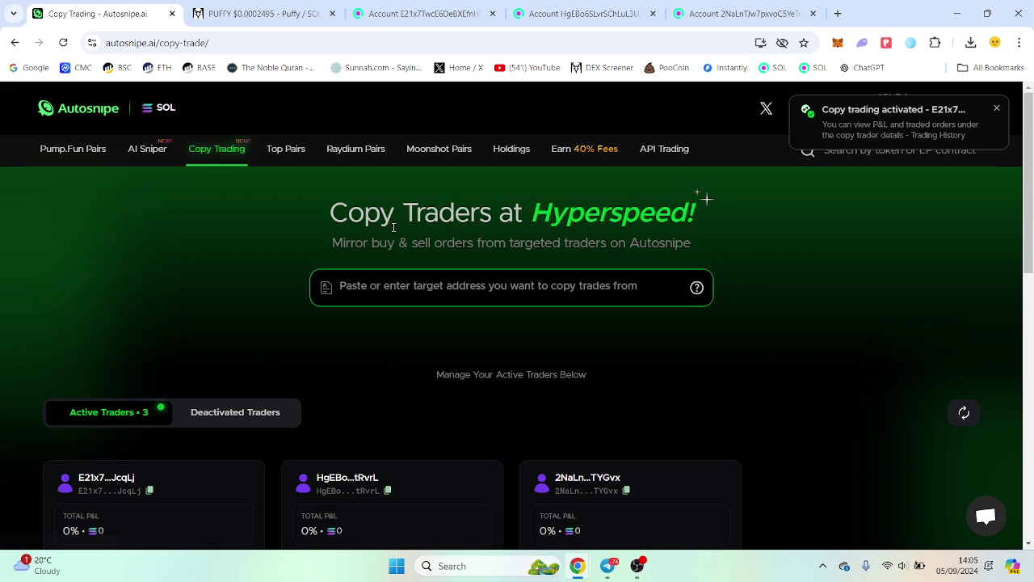
{"action": "scroll", "coordinate": [753, 322], "scroll_direction": "down", "scroll_amount": 2}
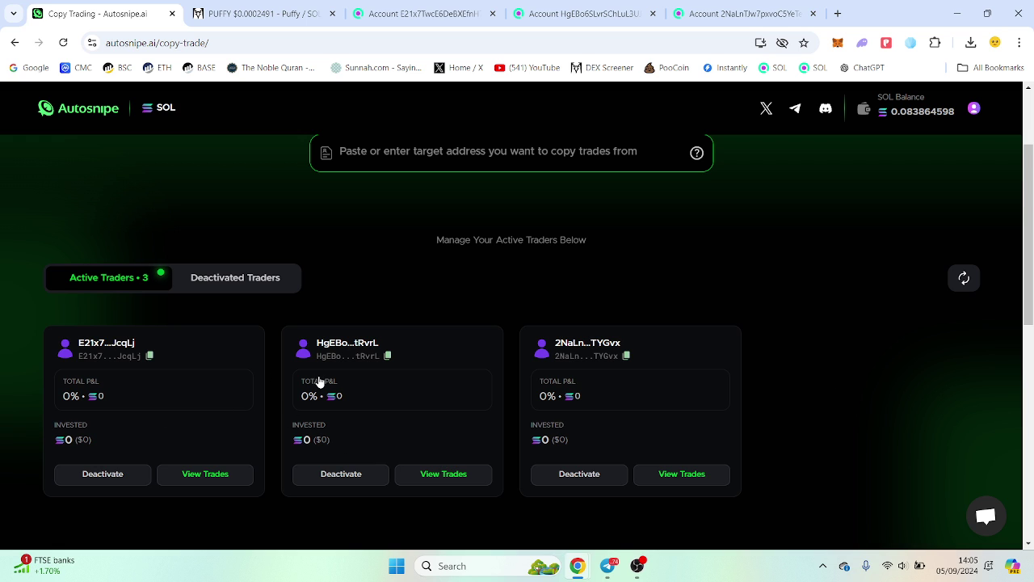
{"action": "scroll", "coordinate": [318, 376], "scroll_direction": "up", "scroll_amount": 2}
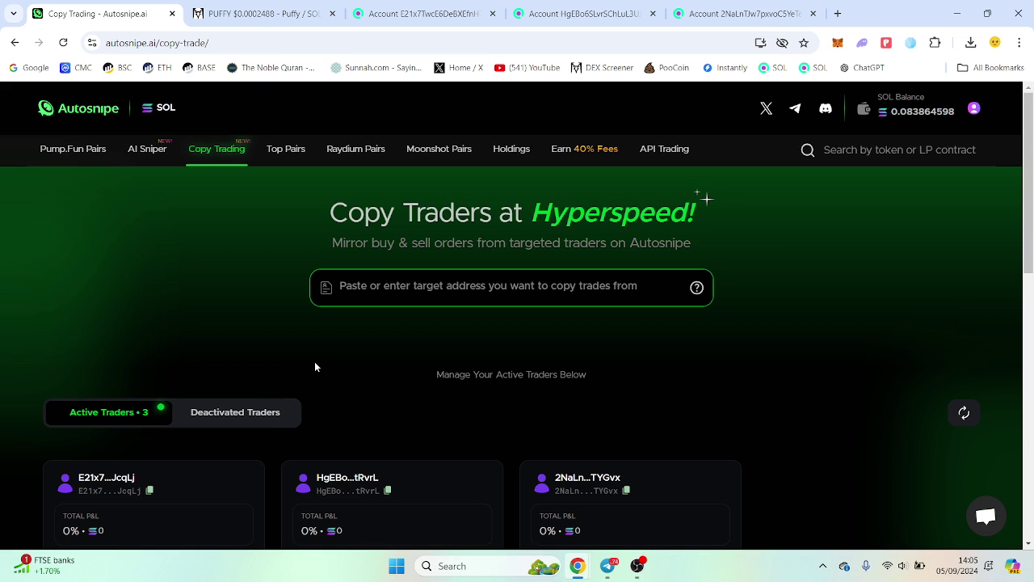
{"action": "scroll", "coordinate": [314, 363], "scroll_direction": "down", "scroll_amount": 2}
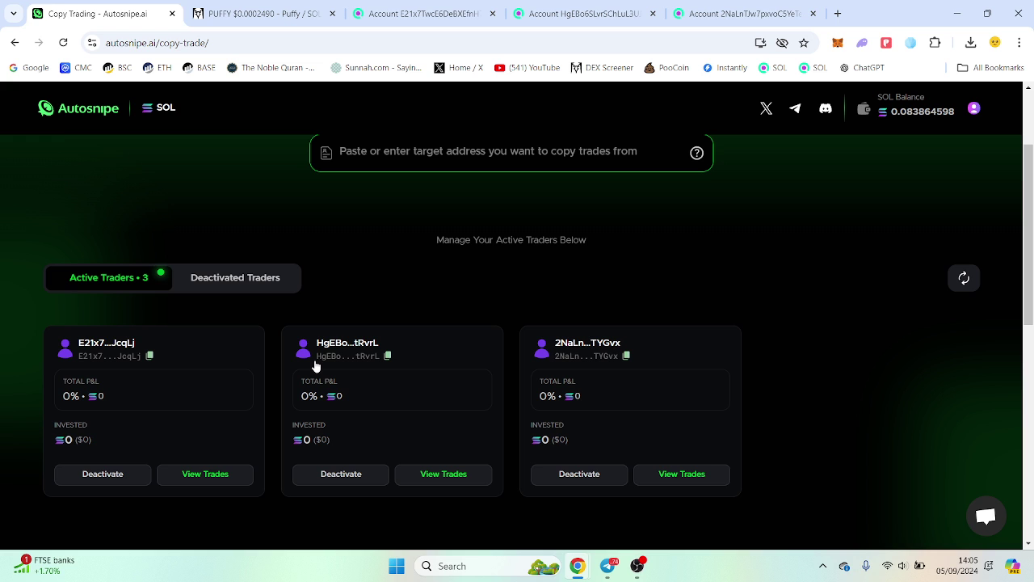
{"action": "scroll", "coordinate": [323, 364], "scroll_direction": "up", "scroll_amount": 2}
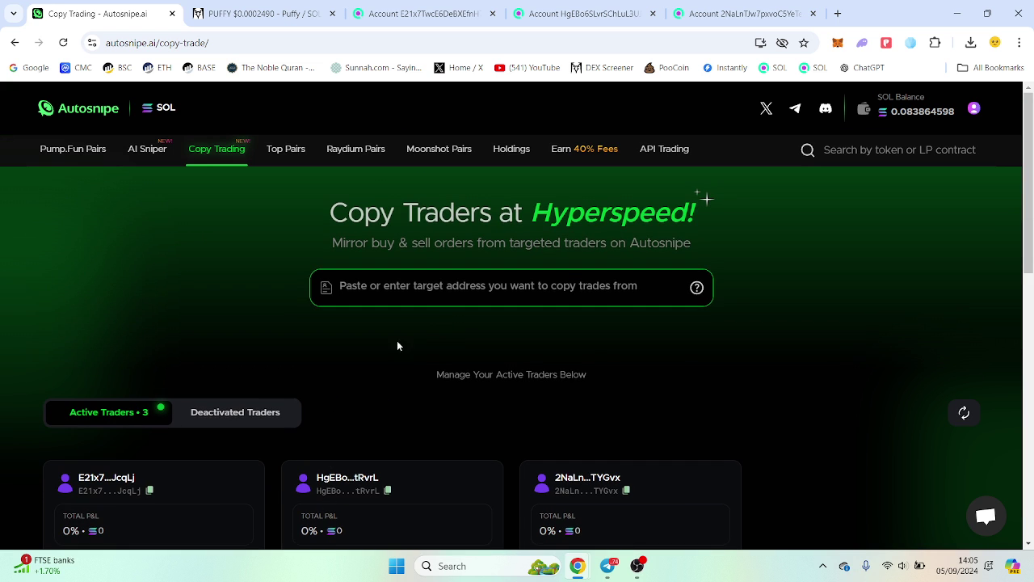
- Paste the new trader's wallet address again to reopen its copy-trade setup page
{"action": "left_click", "coordinate": [448, 286]}
{"action": "key", "text": "ctrl+v"}
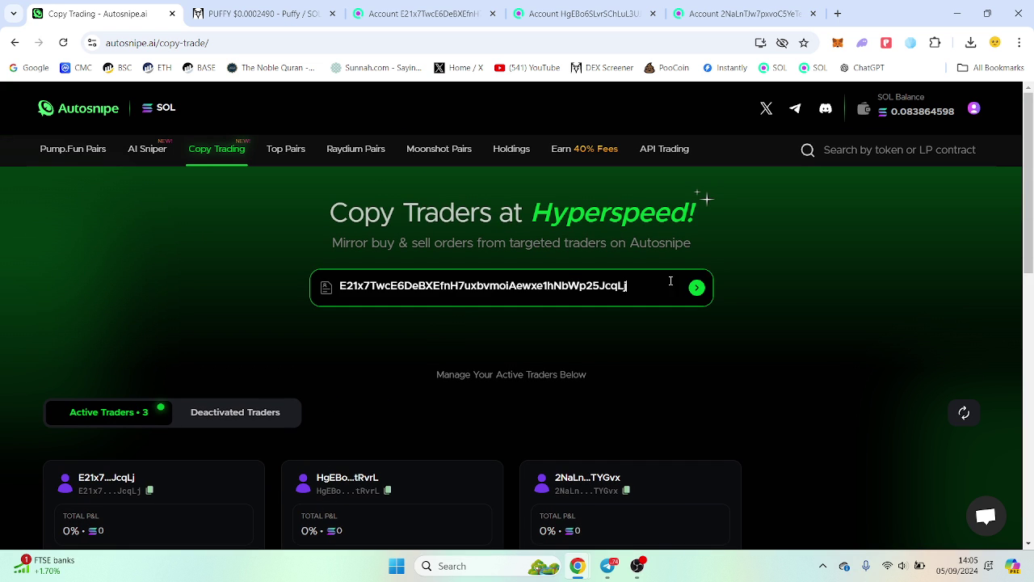
{"action": "left_click", "coordinate": [695, 292]}
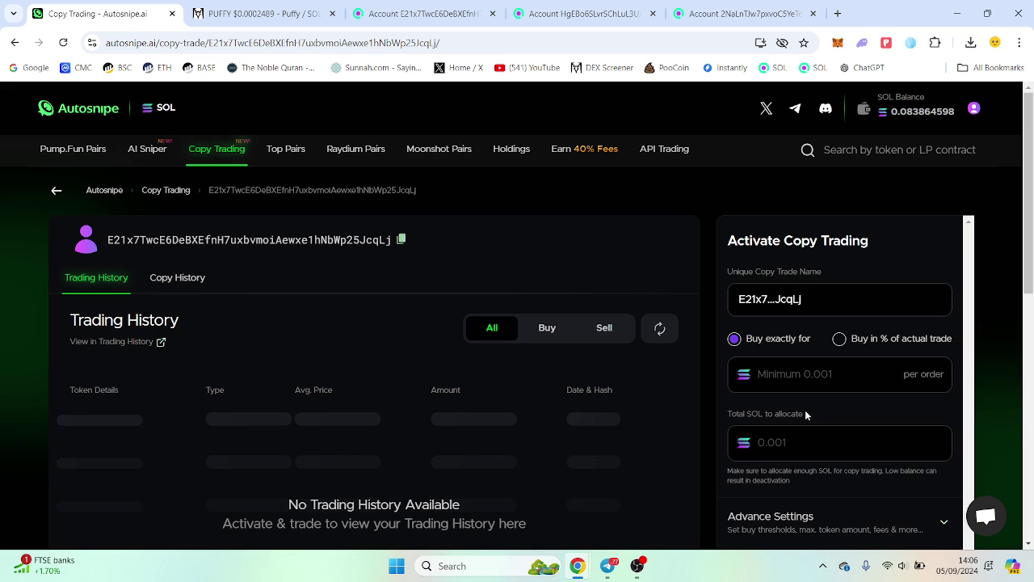
{"action": "left_click", "coordinate": [148, 150]}
- Among activated snipers, change Top trending 5 mins max trading amount from 0.05 to 0.06 SOL and save
{"action": "scroll", "coordinate": [450, 240], "scroll_direction": "down", "scroll_amount": 2}
{"action": "left_click", "coordinate": [220, 270]}
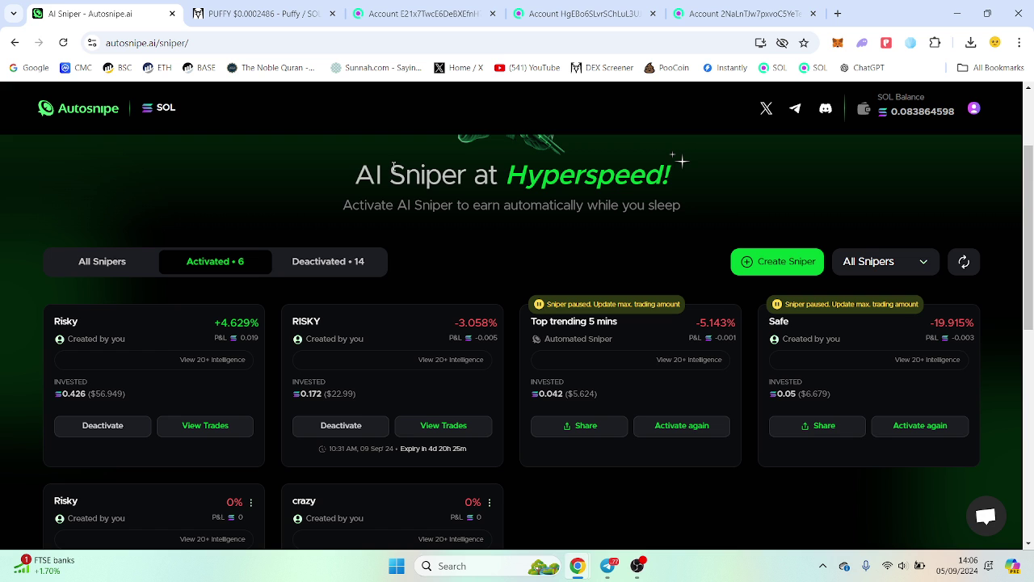
{"action": "scroll", "coordinate": [554, 313], "scroll_direction": "up", "scroll_amount": 2}
{"action": "scroll", "coordinate": [582, 323], "scroll_direction": "down", "scroll_amount": 3}
{"action": "left_click", "coordinate": [619, 302]}
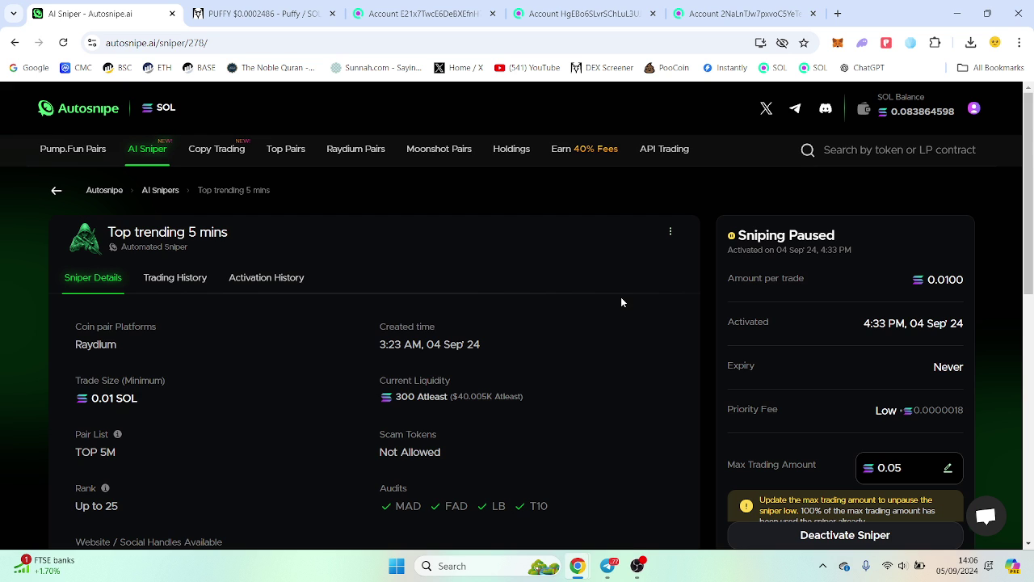
{"action": "scroll", "coordinate": [881, 351], "scroll_direction": "down", "scroll_amount": 2}
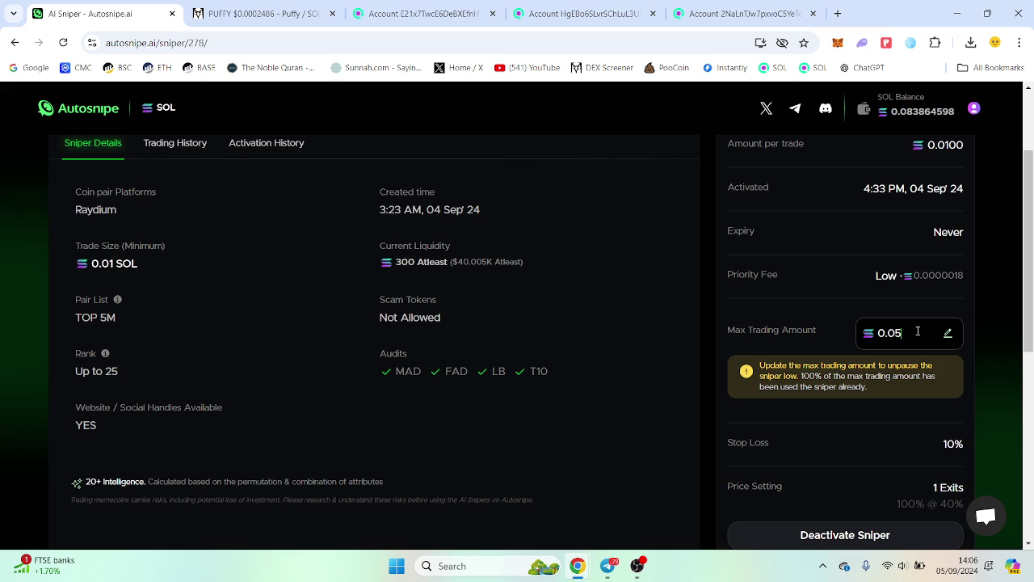
{"action": "key", "text": "BackSpace"}
{"action": "type", "text": "6"}
{"action": "left_click", "coordinate": [939, 333]}
- Return to the AI sniper list filtered to activated snipers
{"action": "scroll", "coordinate": [983, 351], "scroll_direction": "up", "scroll_amount": 2}
{"action": "left_click", "coordinate": [147, 149]}
{"action": "scroll", "coordinate": [484, 307], "scroll_direction": "down", "scroll_amount": 2}
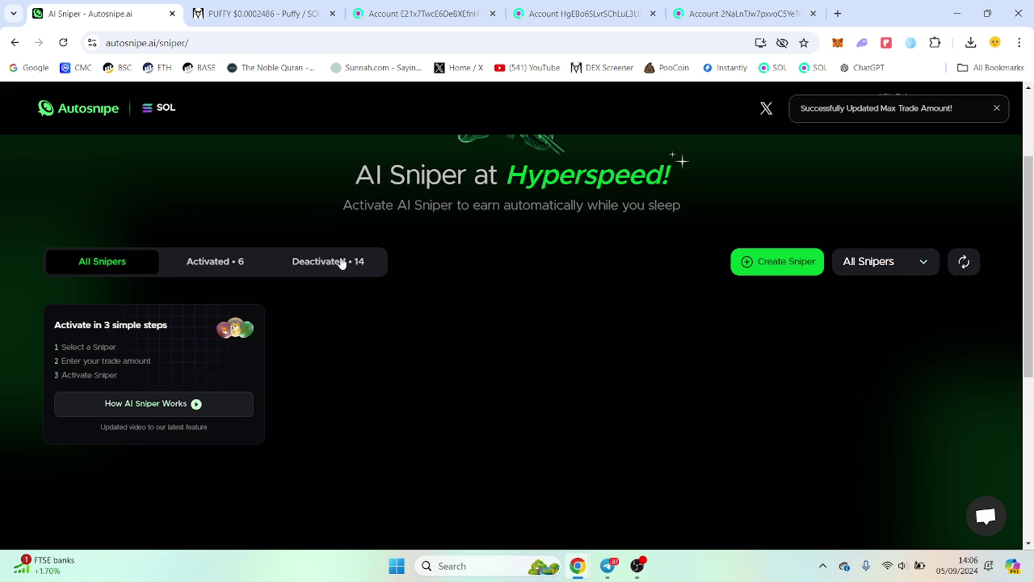
{"action": "left_click", "coordinate": [227, 262]}
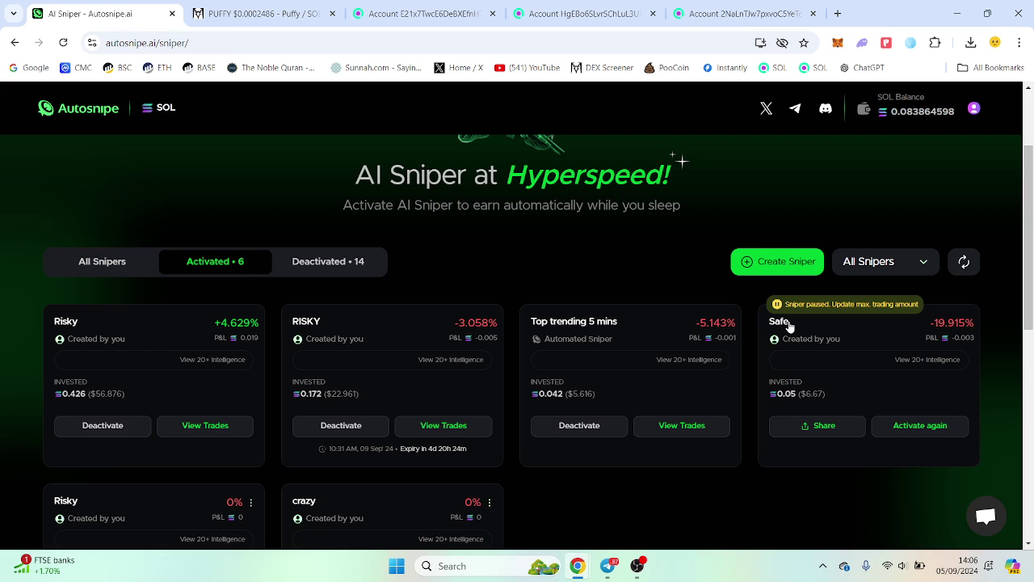
{"action": "scroll", "coordinate": [727, 307], "scroll_direction": "up", "scroll_amount": 2}
- Open Holdings and scroll through each token's invested, remaining, sold and P&L figures
{"action": "left_click", "coordinate": [524, 154]}
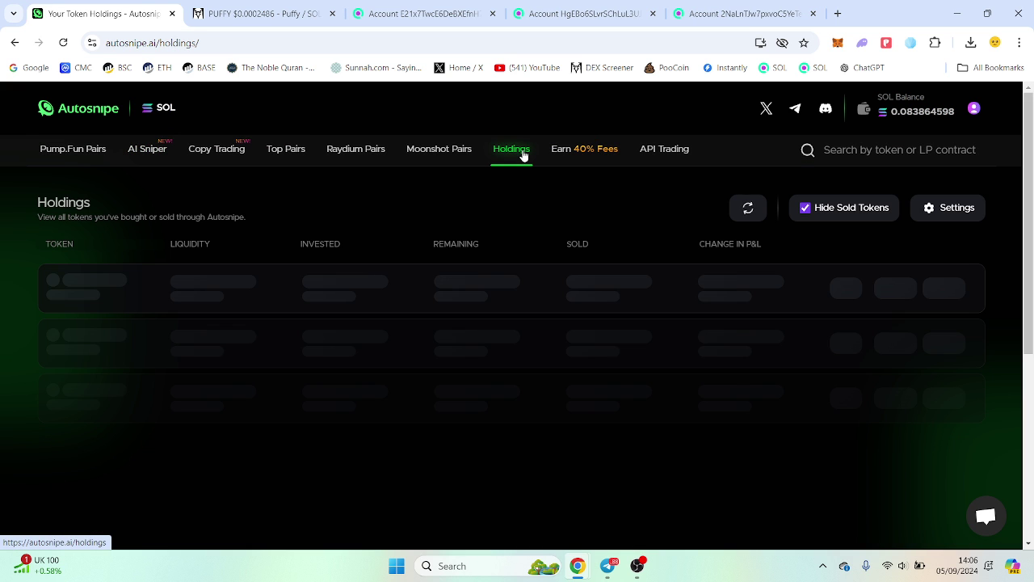
{"action": "scroll", "coordinate": [600, 216], "scroll_direction": "down", "scroll_amount": 2}
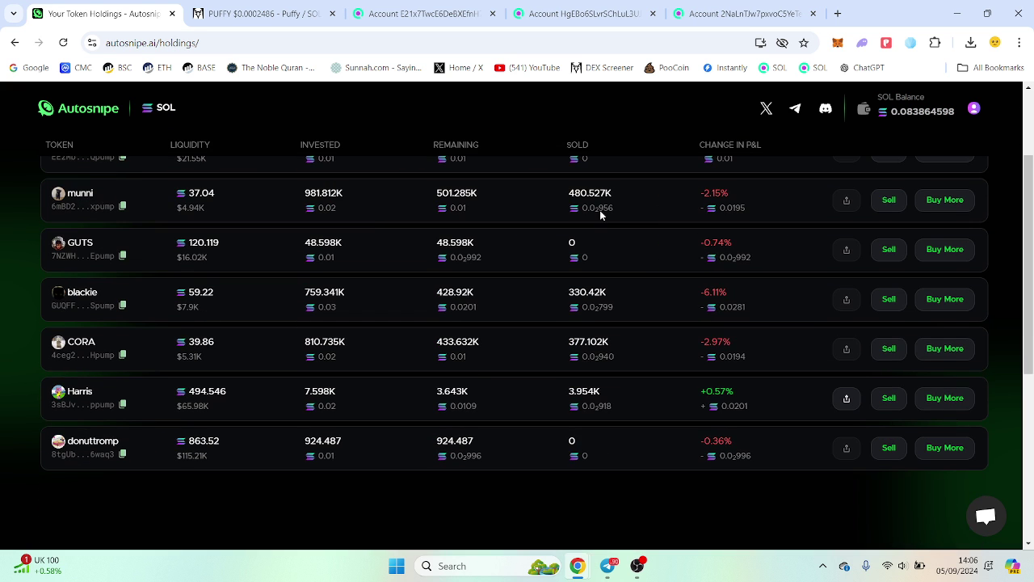
{"action": "scroll", "coordinate": [600, 216], "scroll_direction": "up", "scroll_amount": 1}
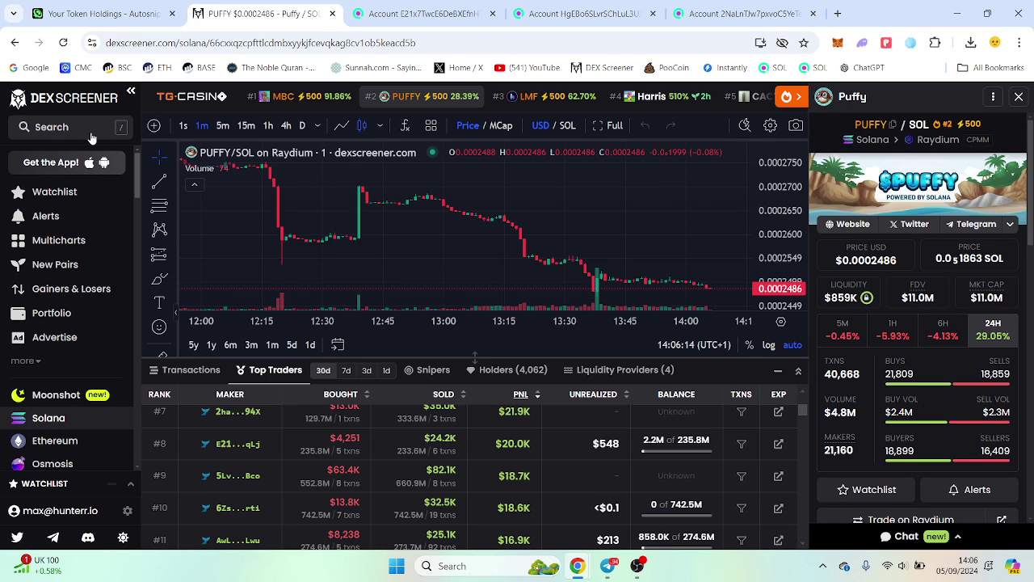
- Search DEX Screener for the blackie contract address, dismiss the search, and return to Autosnipe's blackie/SOL page
{"action": "left_click", "coordinate": [57, 126]}
{"action": "key", "text": "ctrl+v"}
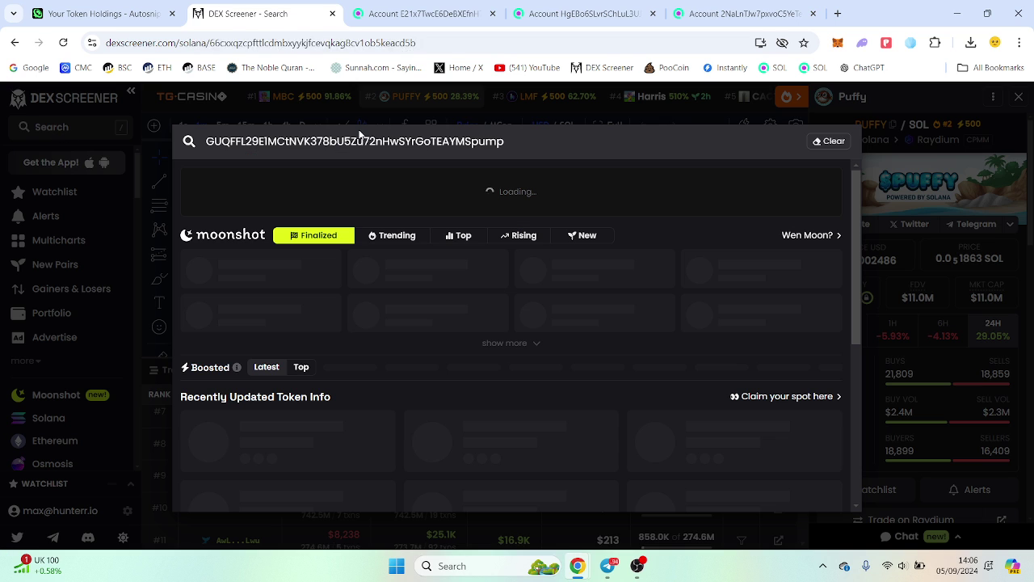
{"action": "key", "text": "Escape"}
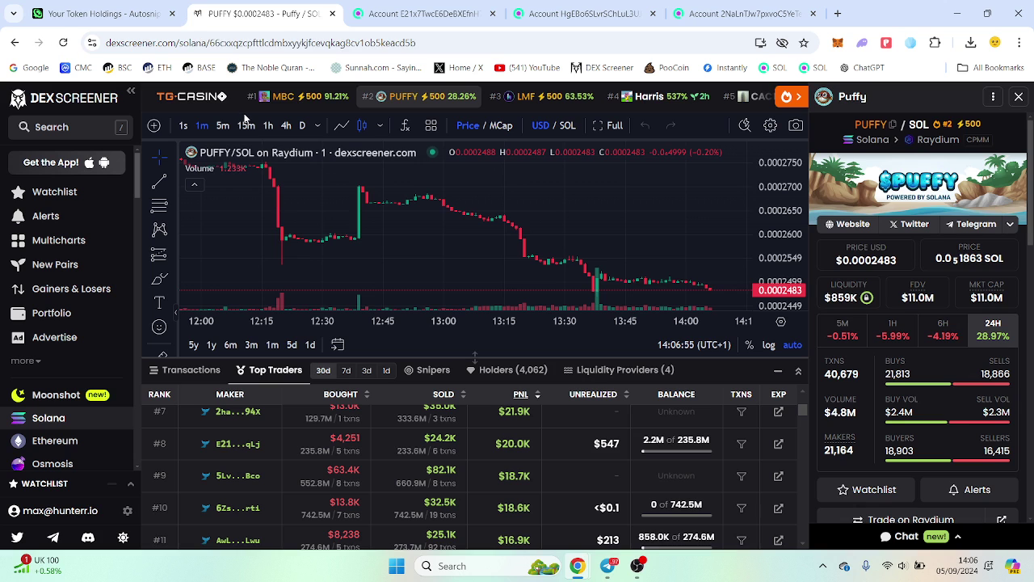
{"action": "left_click", "coordinate": [105, 14]}
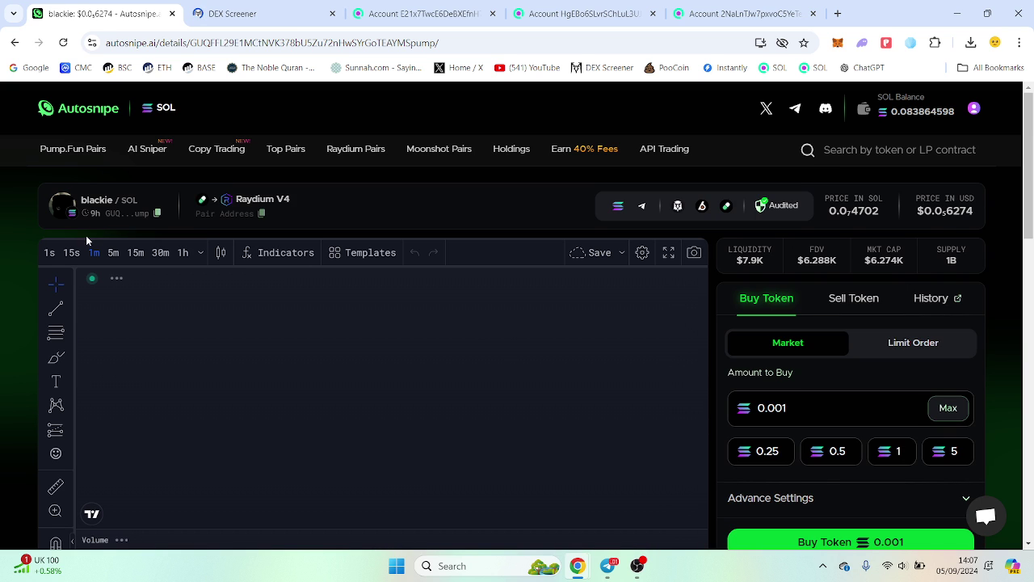
- Switch blackie's price chart to 15-second candles
{"action": "left_click", "coordinate": [71, 253]}
{"action": "left_click_drag", "start_coordinate": [780, 247], "coordinate": [832, 256]}
{"action": "left_click", "coordinate": [832, 257]}
- Go back to Holdings and scroll through the token P&L table
{"action": "left_click", "coordinate": [501, 149]}
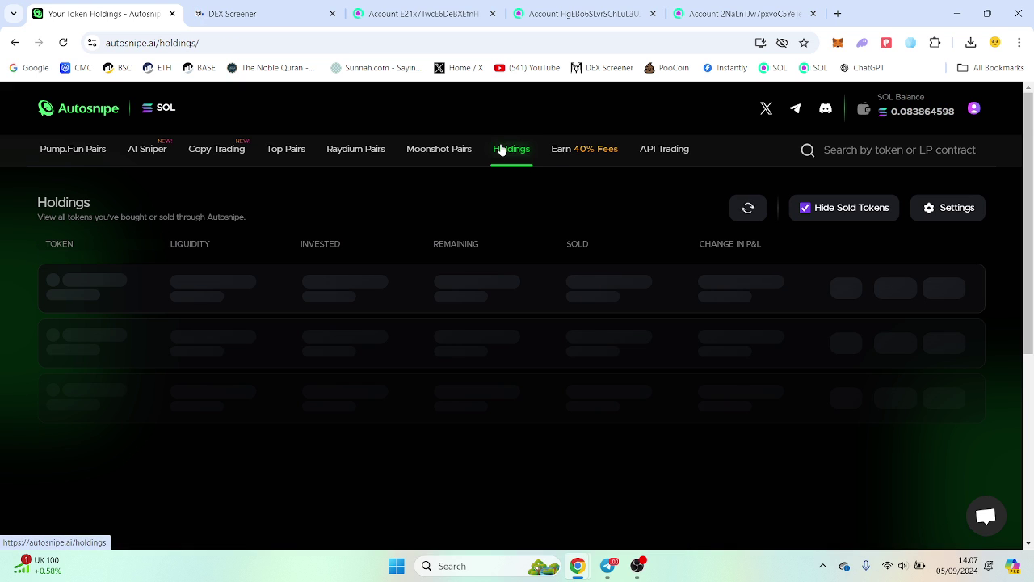
{"action": "scroll", "coordinate": [680, 326], "scroll_direction": "down", "scroll_amount": 1}
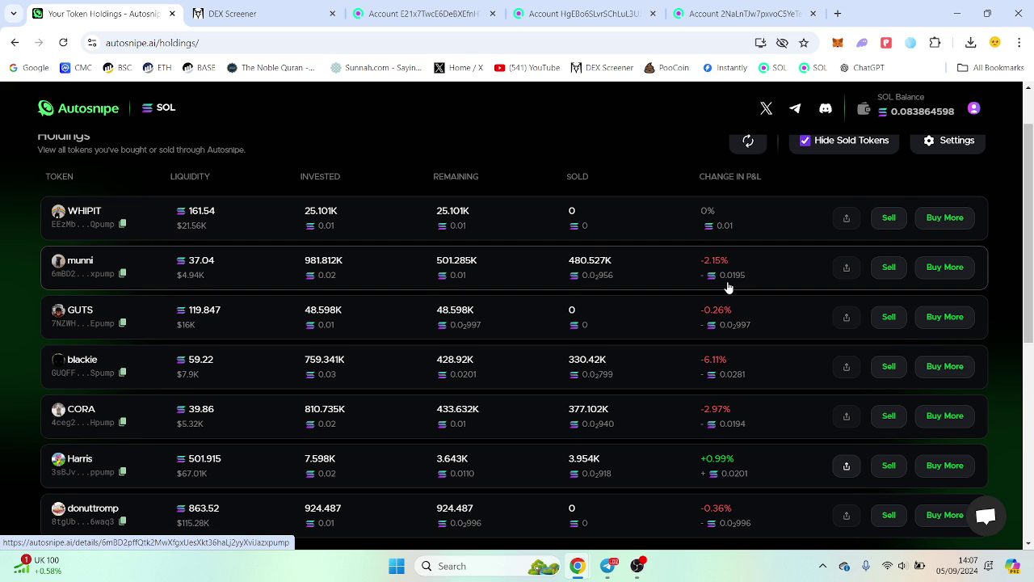
{"action": "scroll", "coordinate": [727, 287], "scroll_direction": "up", "scroll_amount": 1}
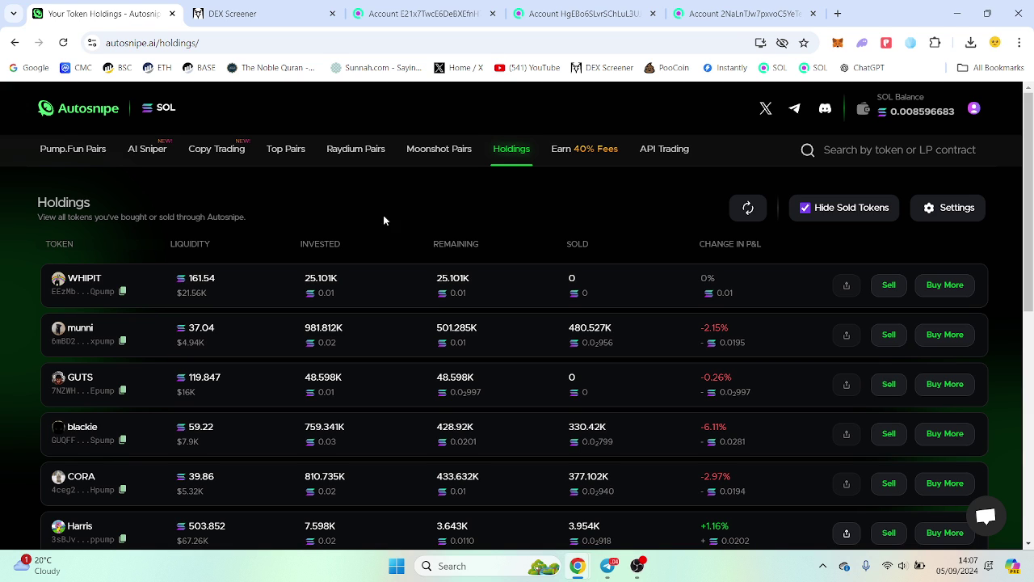
- Show the six activated AI snipers to check that Top trending 5 mins is running again
{"action": "left_click", "coordinate": [142, 153]}
{"action": "scroll", "coordinate": [425, 303], "scroll_direction": "down", "scroll_amount": 3}
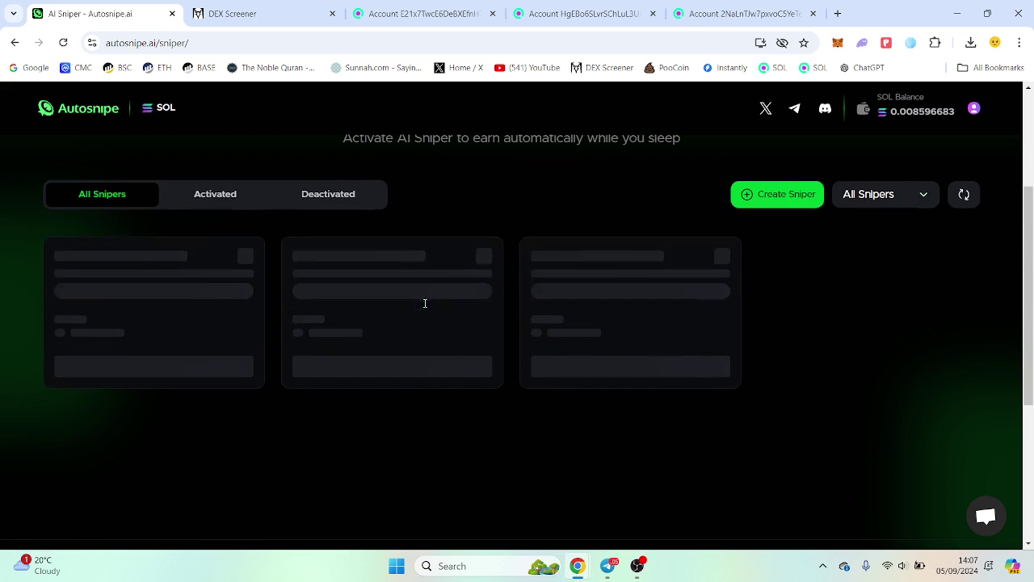
{"action": "left_click", "coordinate": [201, 199]}
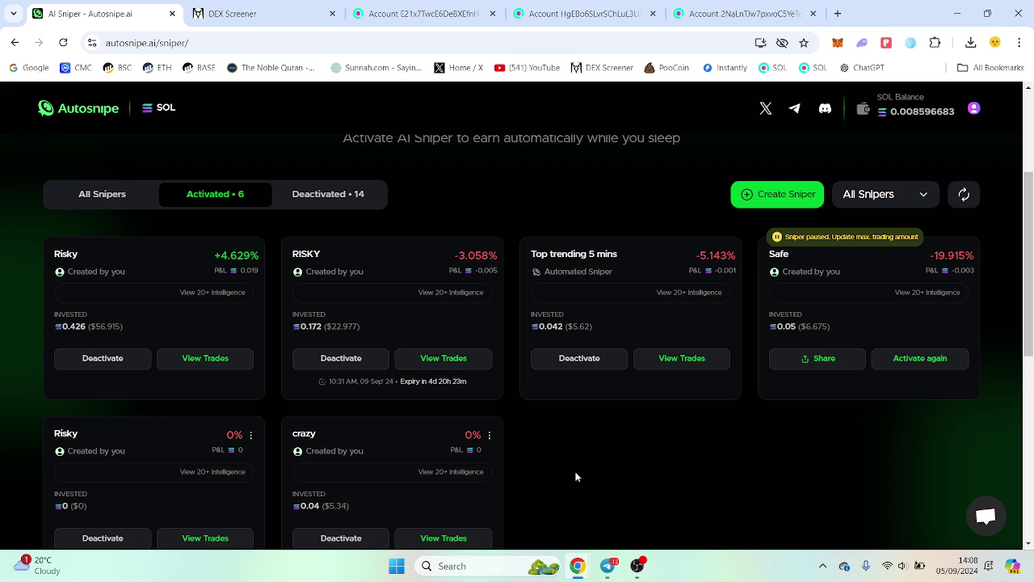
{"action": "scroll", "coordinate": [577, 484], "scroll_direction": "up", "scroll_amount": 5}
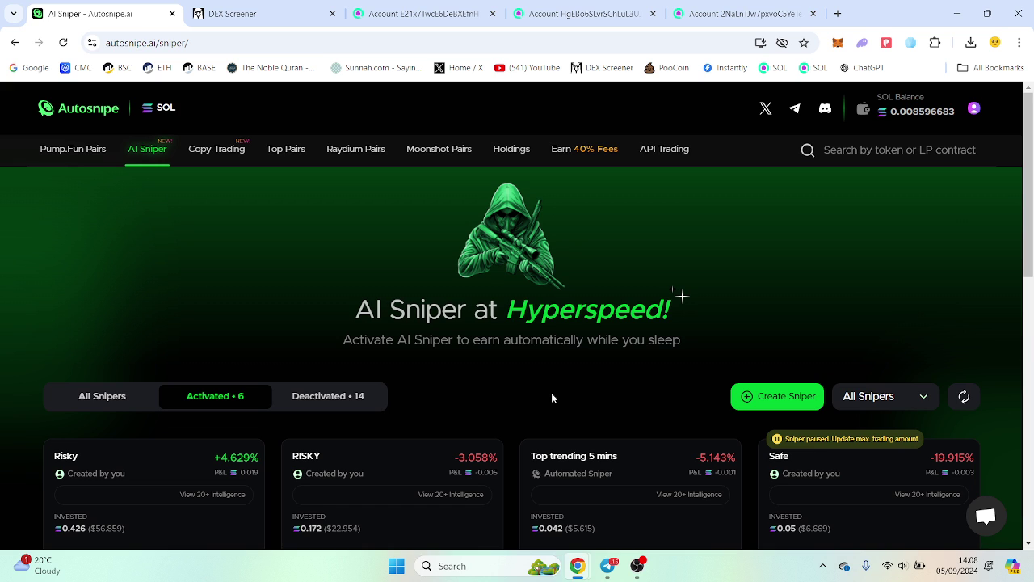
- Open Holdings and scroll through the current P&L for WHIPIT, munni, GUTS, blackie and the others
{"action": "left_click", "coordinate": [513, 155]}
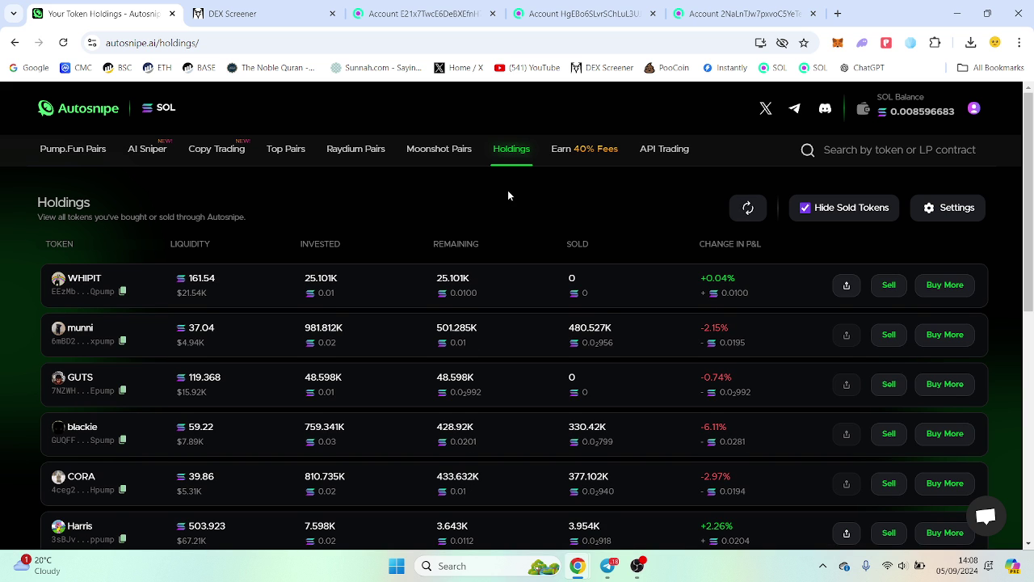
{"action": "scroll", "coordinate": [508, 194], "scroll_direction": "down", "scroll_amount": 1}
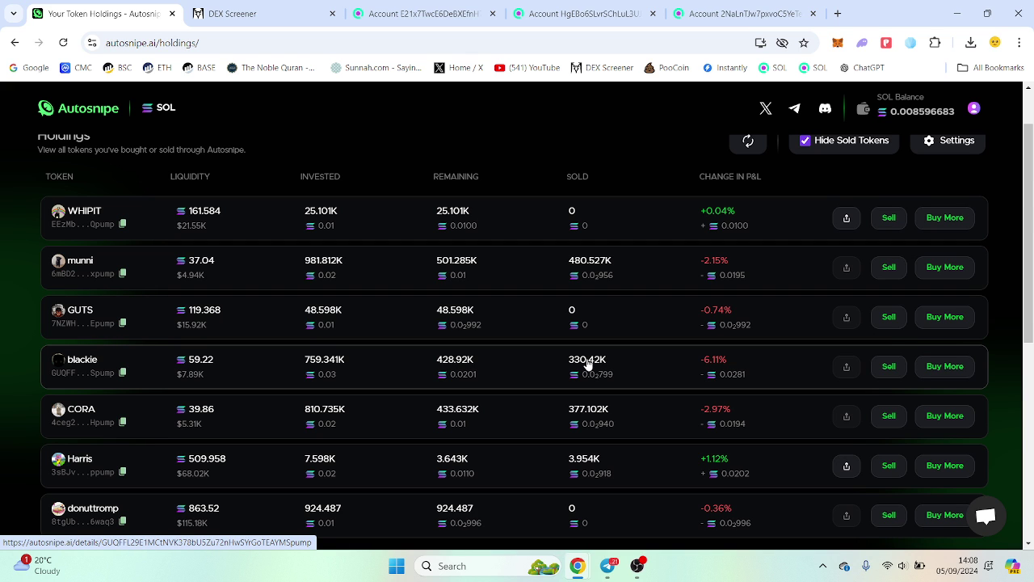
{"action": "scroll", "coordinate": [582, 368], "scroll_direction": "up", "scroll_amount": 1}
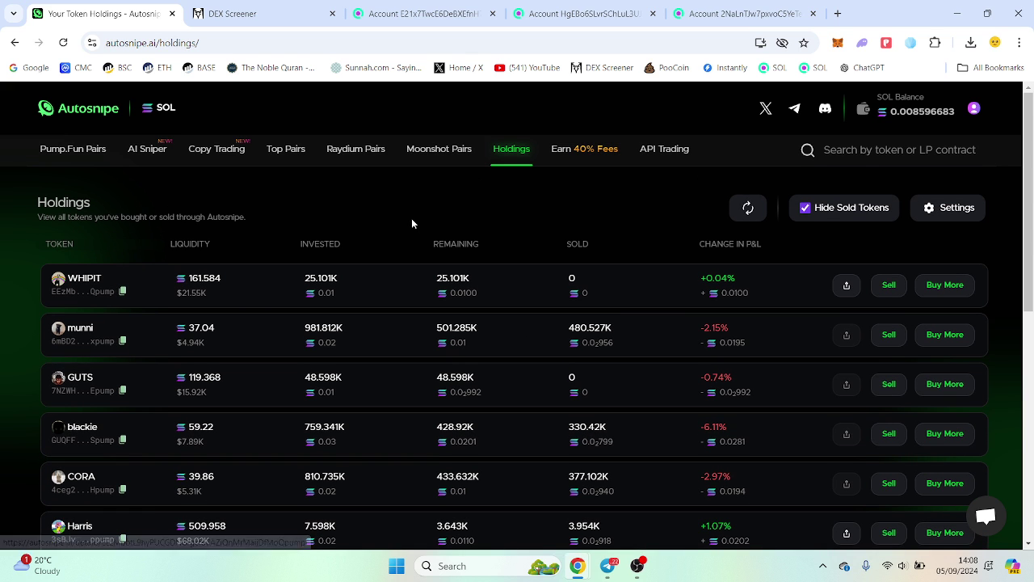